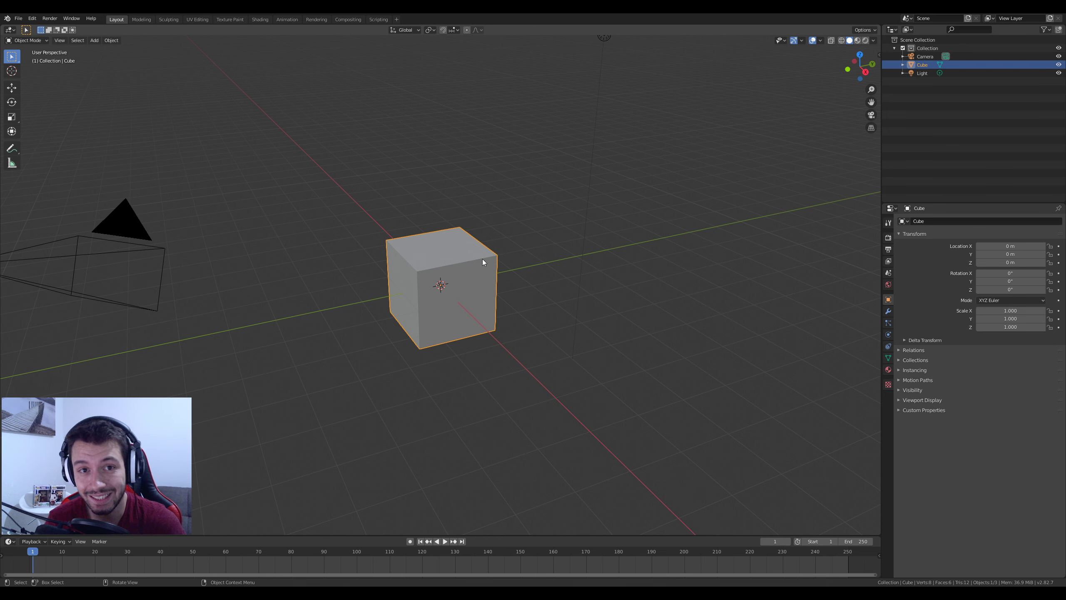
# - Widen the properties area beside the 3D view and show the default cube's material settings
pyautogui.scroll(2, 482, 256)
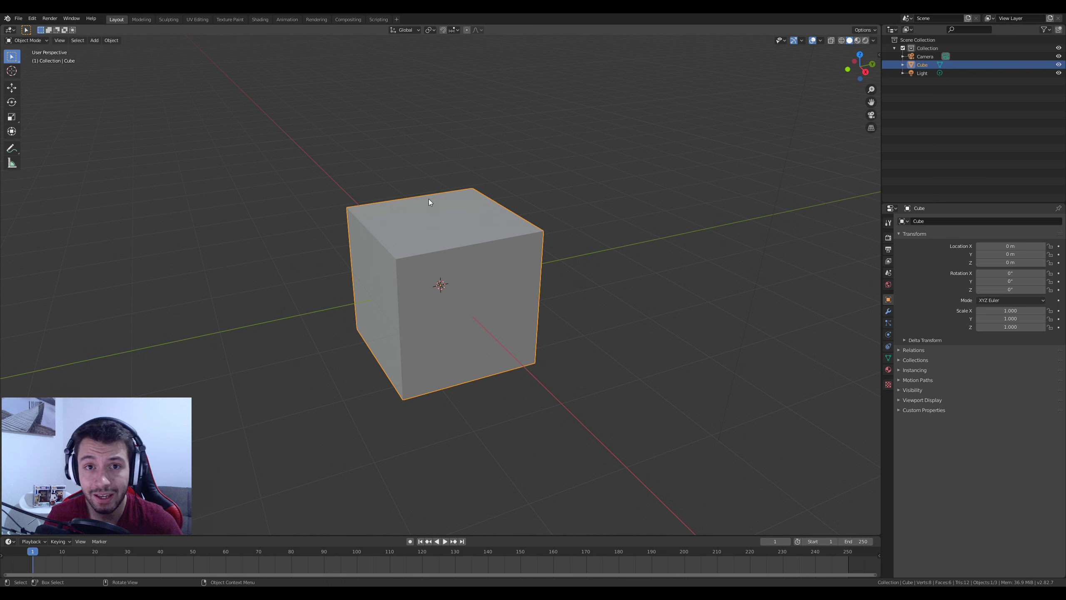
pyautogui.scroll(2, 427, 234)
pyautogui.scroll(-1, 421, 247)
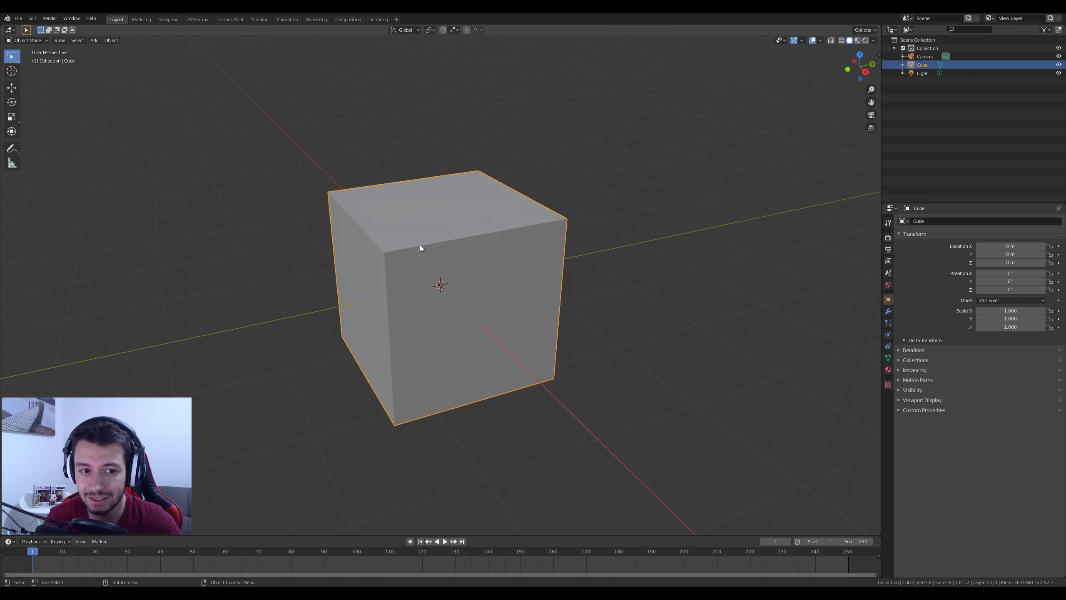
pyautogui.moveTo(429, 293); pyautogui.dragTo(453, 244, button='middle')
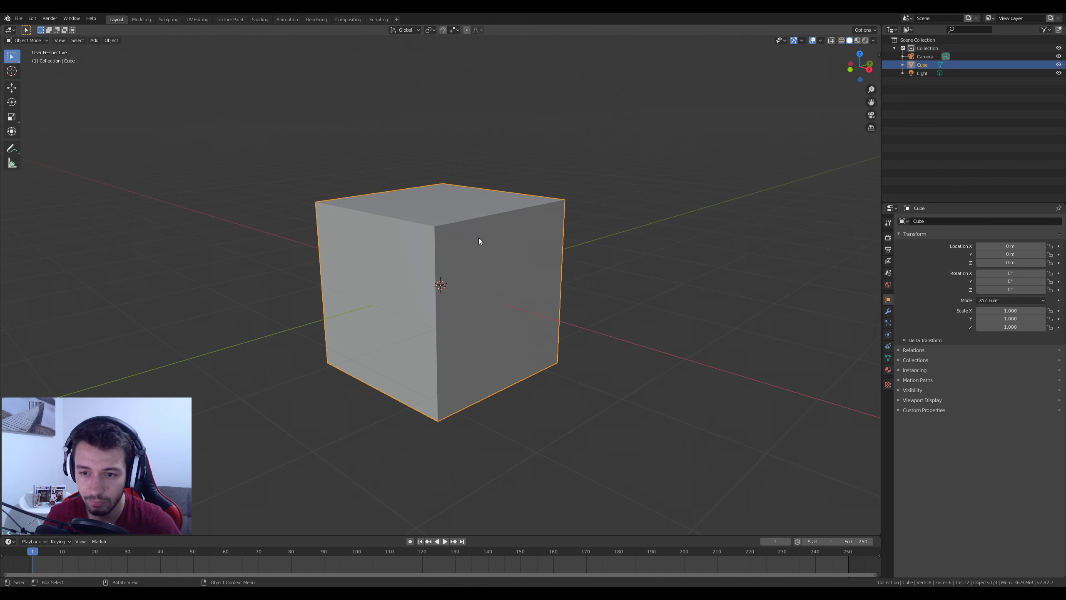
pyautogui.moveTo(880, 167); pyautogui.dragTo(670, 171)
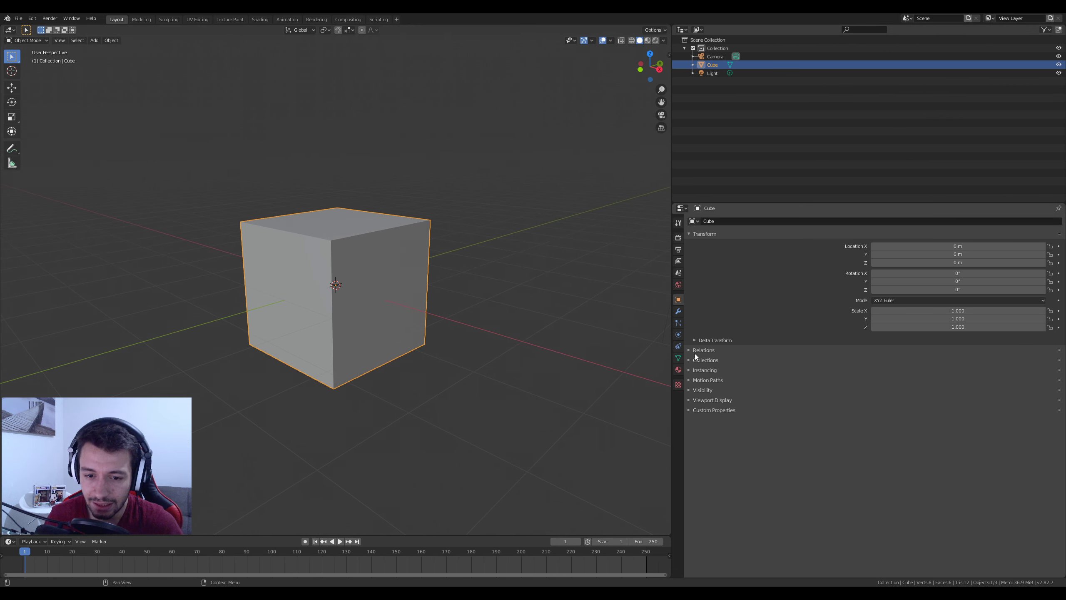
pyautogui.click(679, 370)
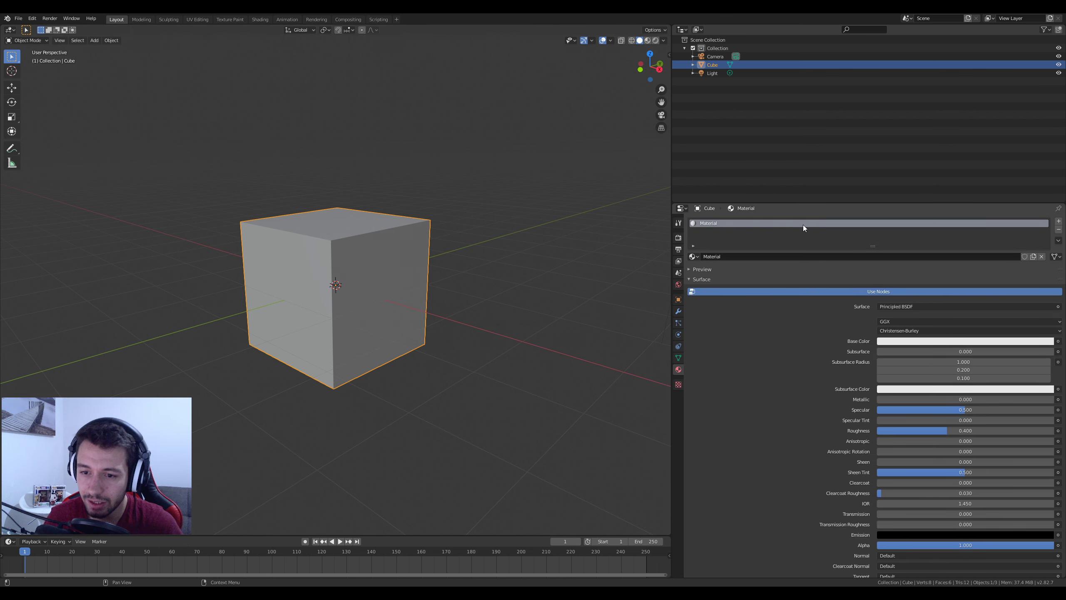
# - Delete the default cube and add a new mesh cube at the world origin
pyautogui.press('Delete')
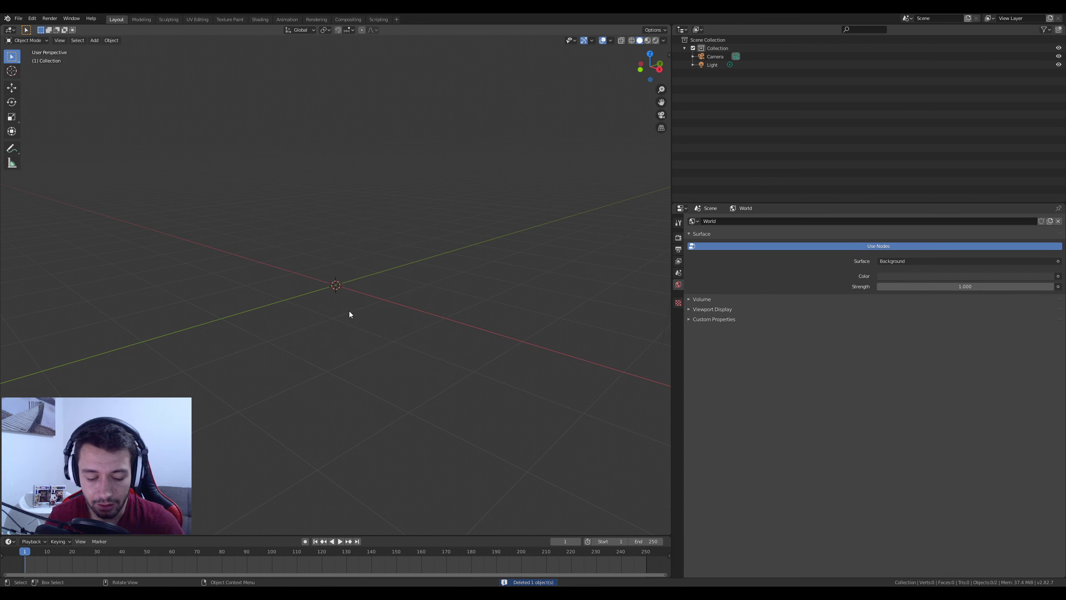
pyautogui.hotkey('shift', 'a')
pyautogui.click(388, 318)
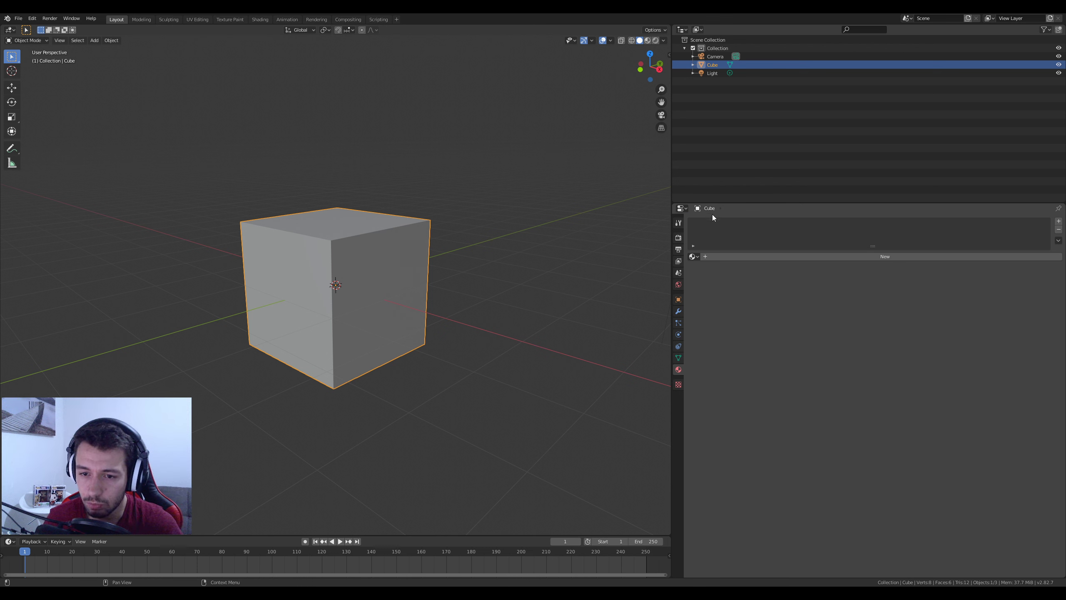
# - Create a new material on the cube and name it Bleu
pyautogui.click(793, 256)
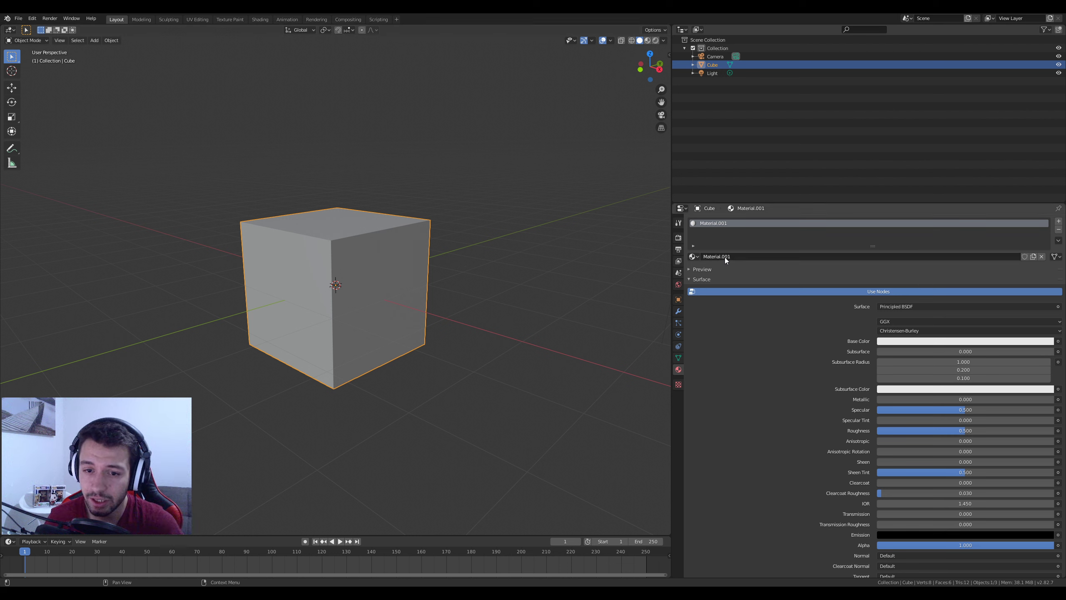
pyautogui.click(711, 257)
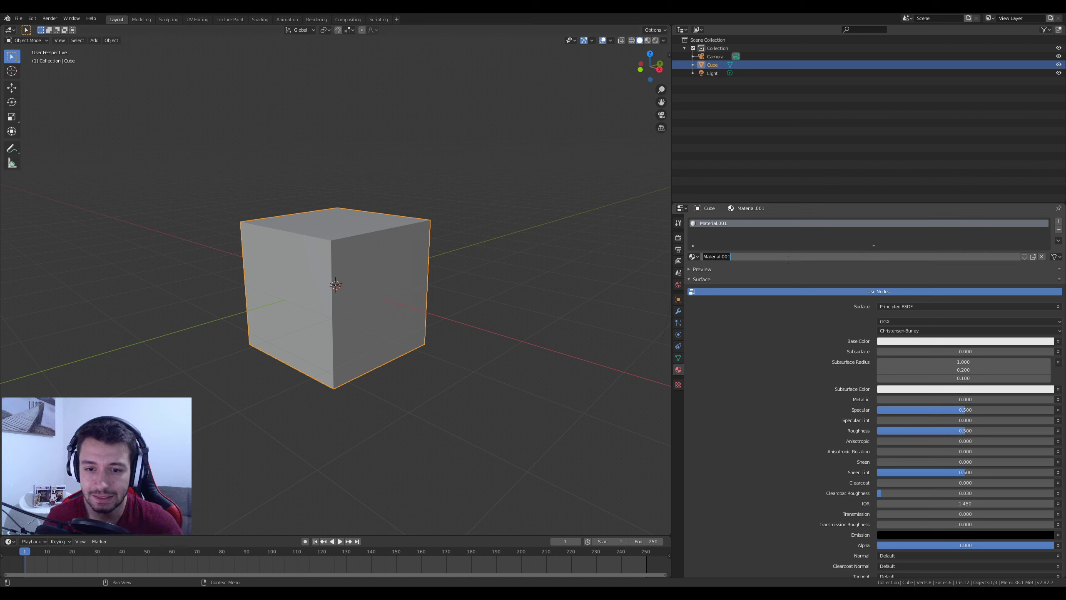
pyautogui.write('Bleu')
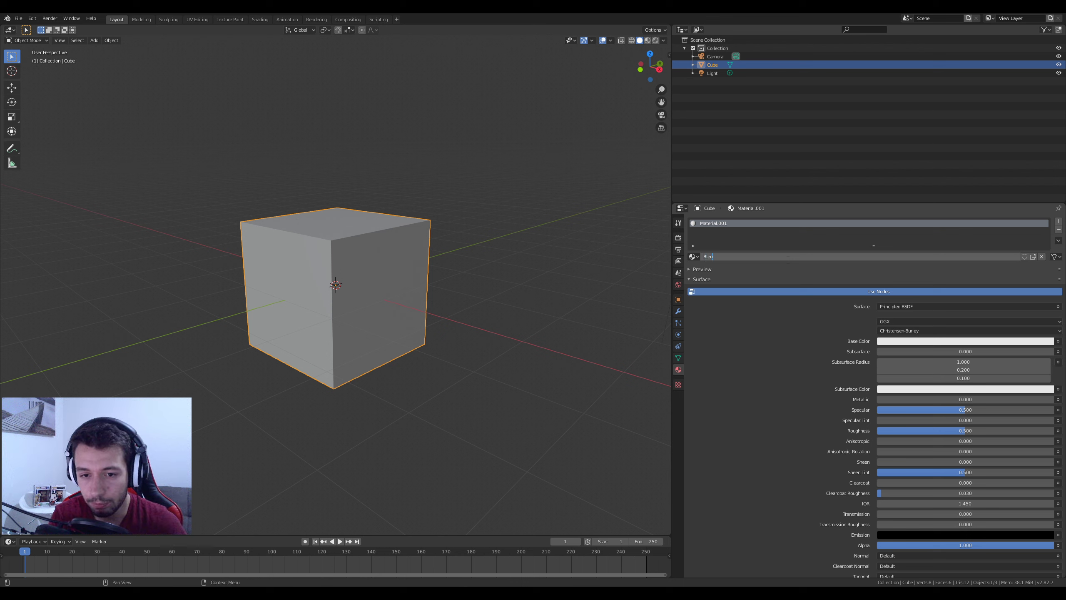
pyautogui.press('Return')
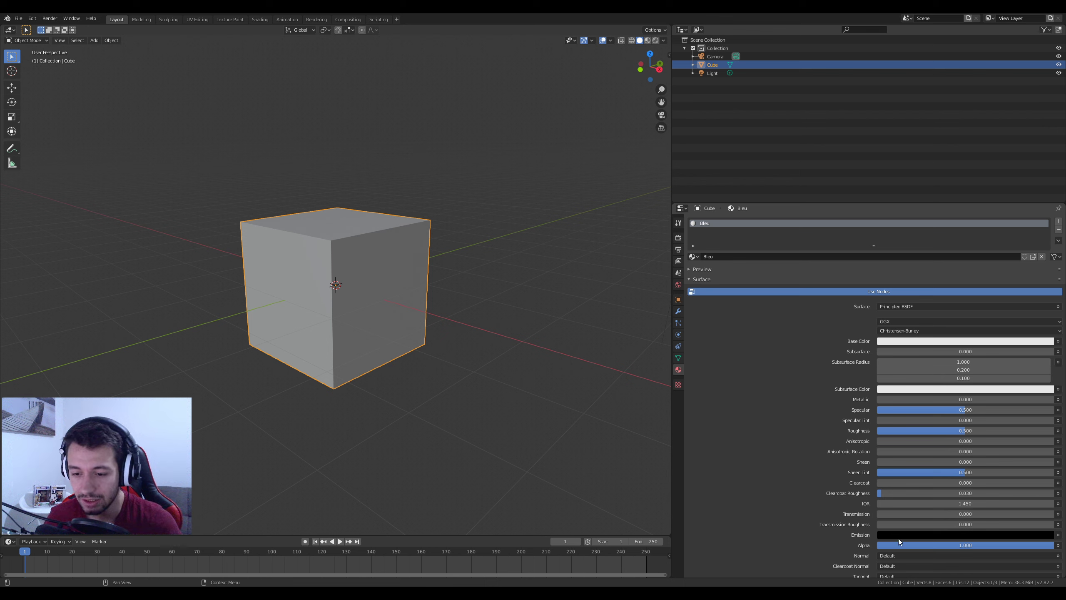
# - Set the base color of the Bleu material to a fully saturated blue
pyautogui.scroll(-2, 923, 498)
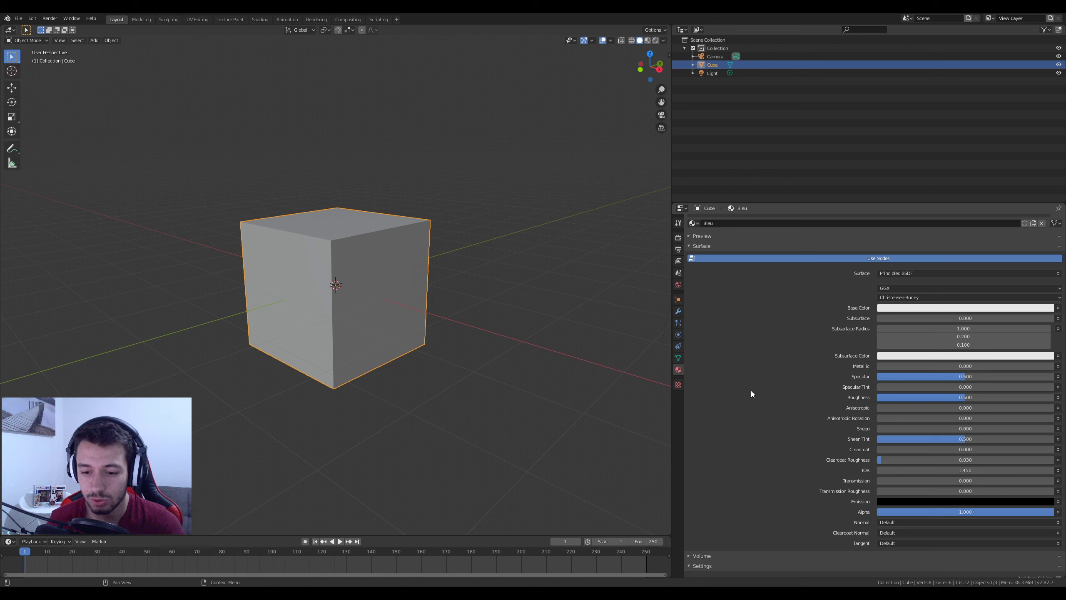
pyautogui.scroll(2, 797, 367)
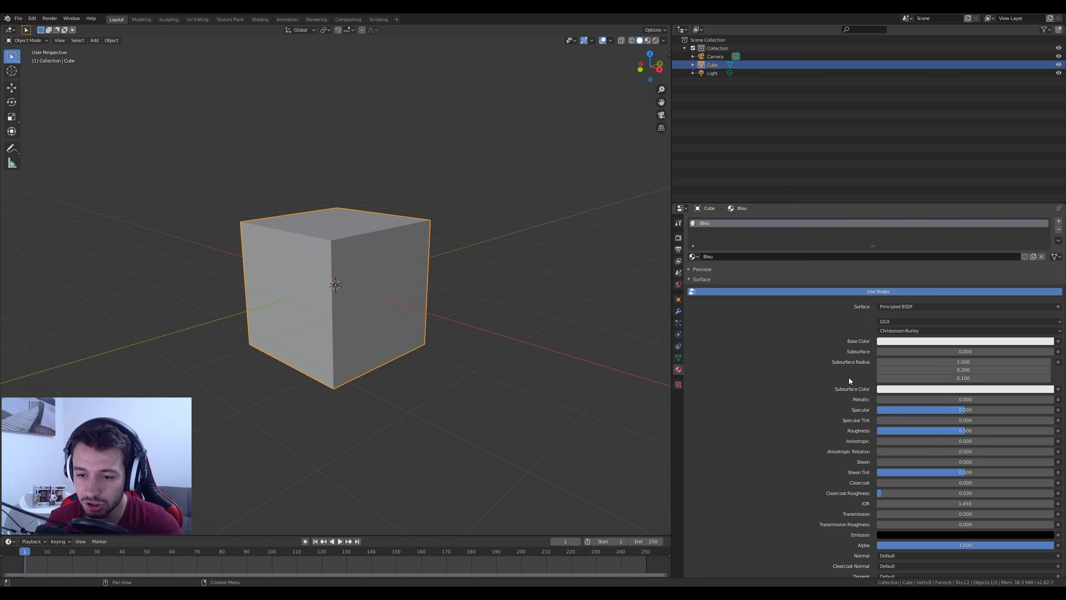
pyautogui.click(891, 342)
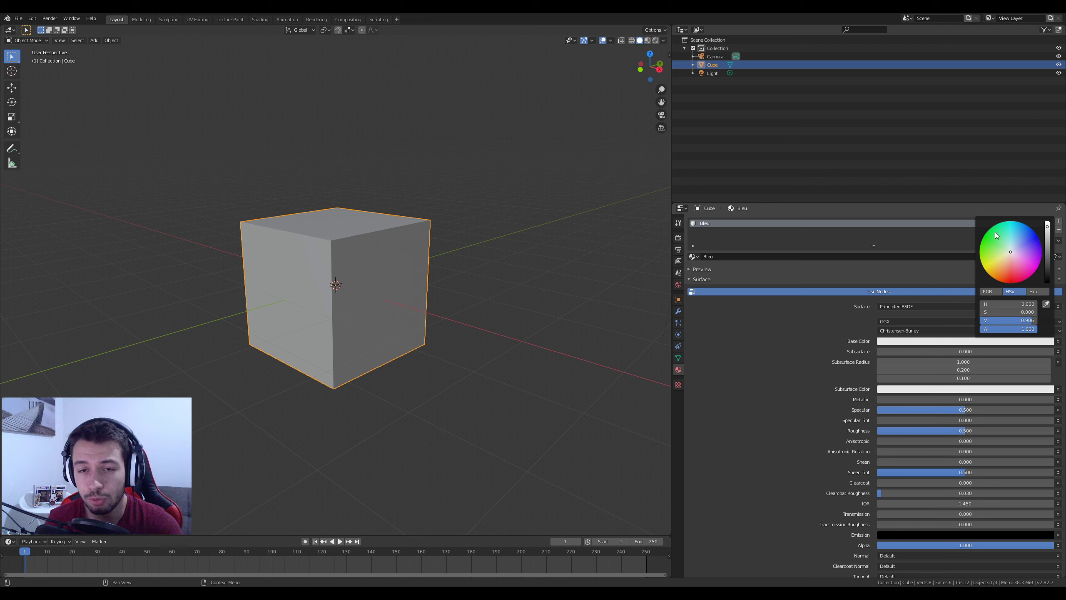
pyautogui.click(926, 341)
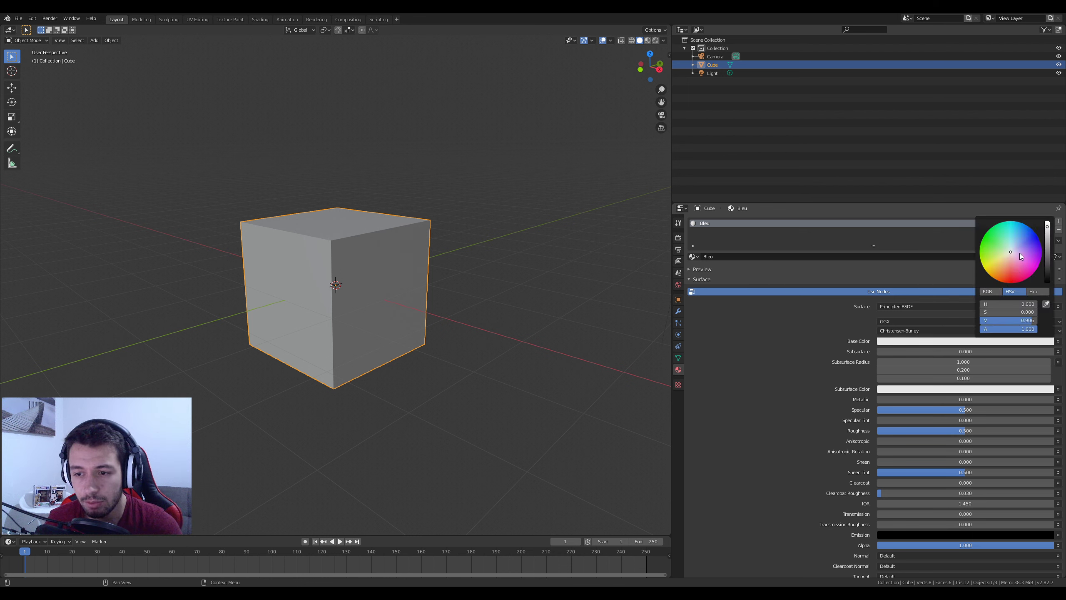
pyautogui.moveTo(1020, 256); pyautogui.dragTo(1040, 254)
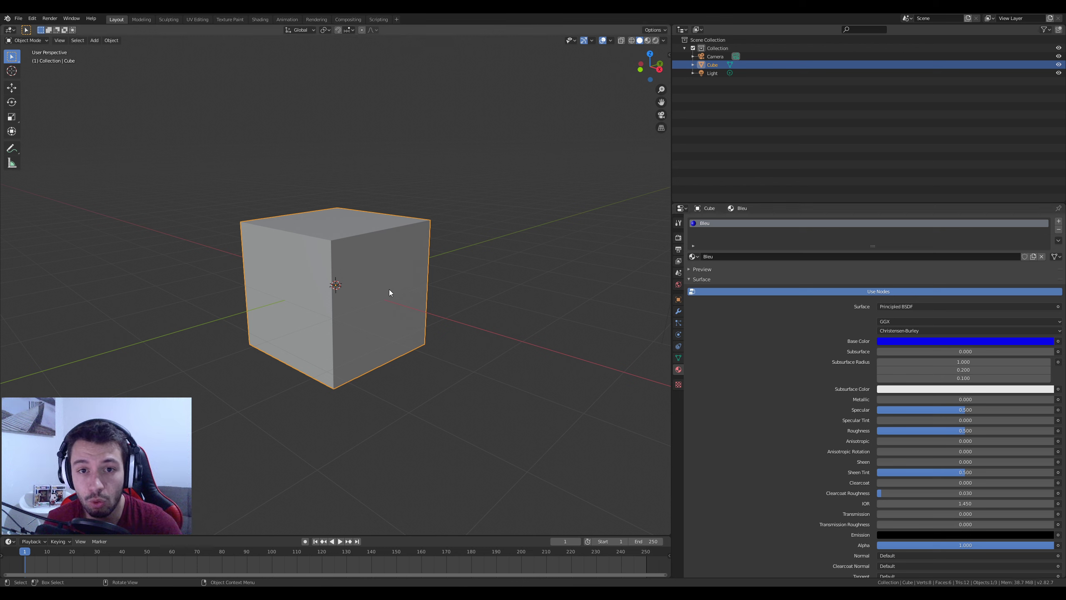
# - Try Wireframe and Solid viewport shading on the cube, ending in Material Preview
pyautogui.click(631, 40)
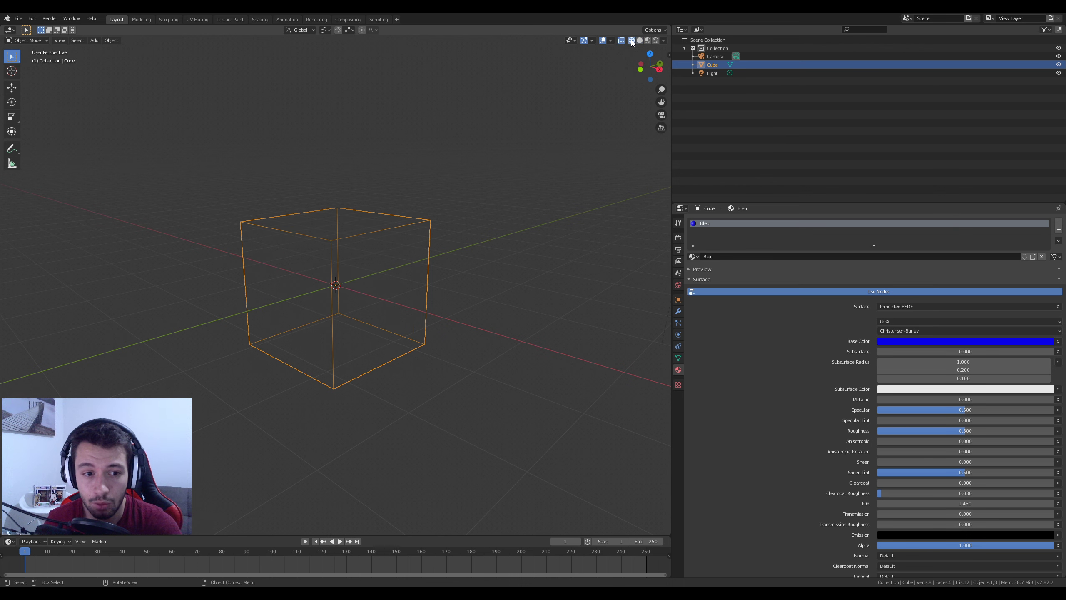
pyautogui.click(639, 40)
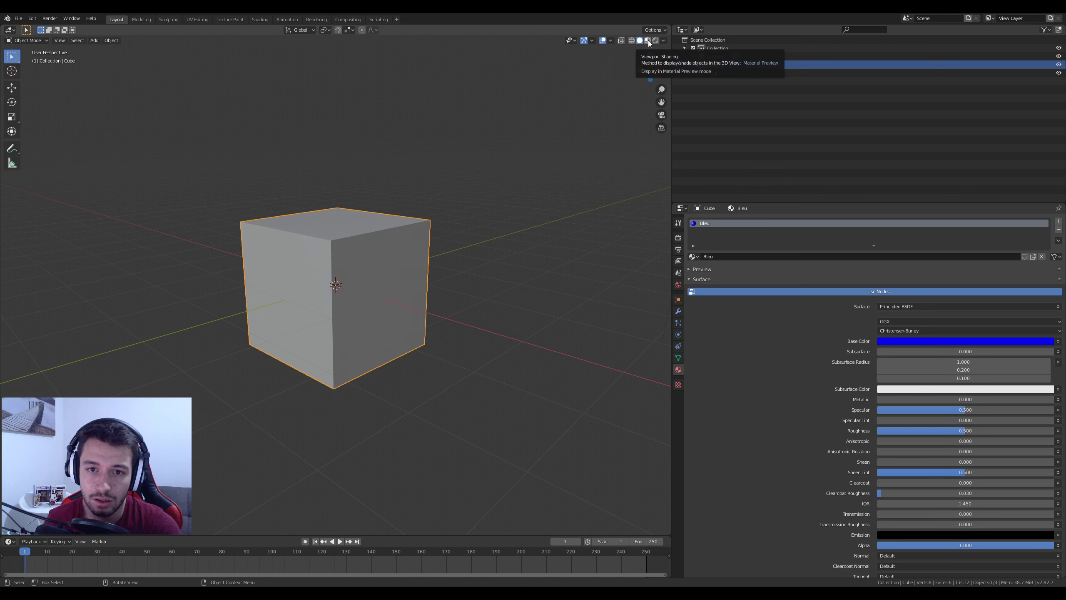
pyautogui.click(647, 39)
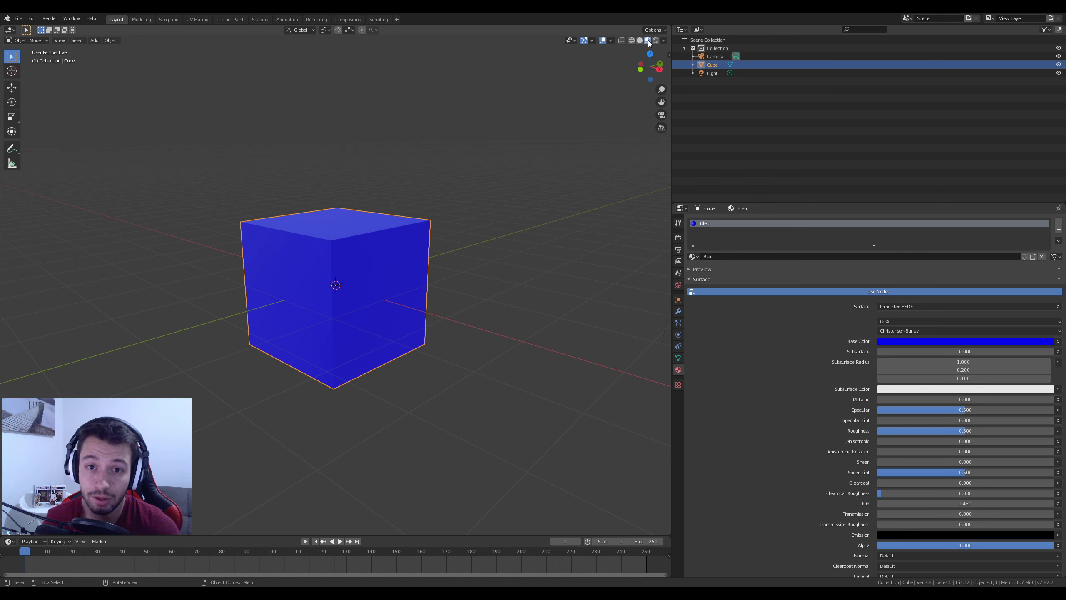
# - Compare the blue cube in Rendered and Material Preview shading, ending in Material Preview
pyautogui.click(655, 40)
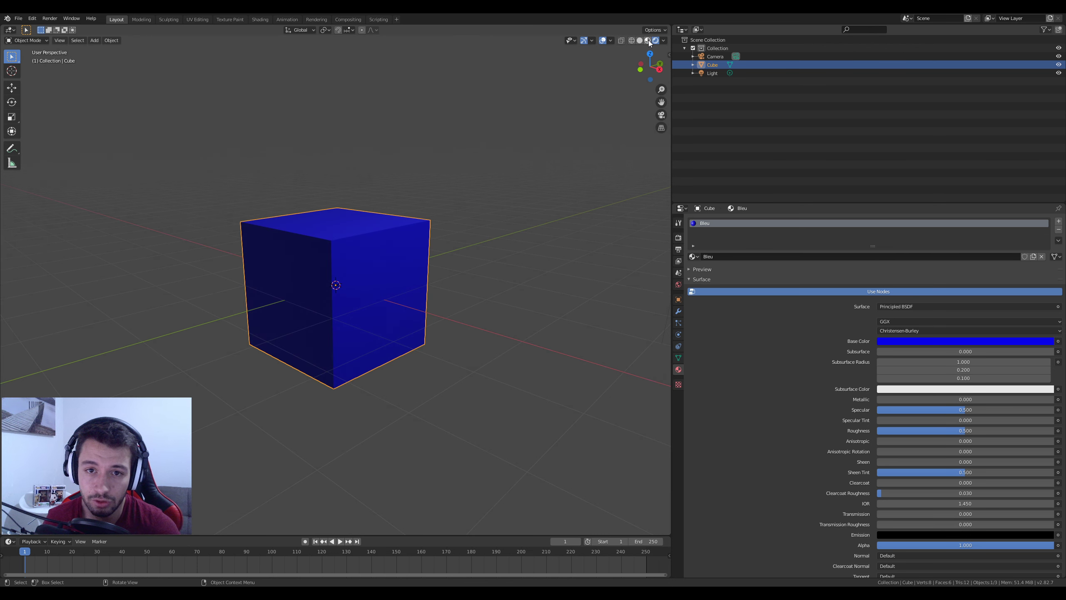
pyautogui.click(648, 40)
pyautogui.click(655, 40)
pyautogui.click(647, 40)
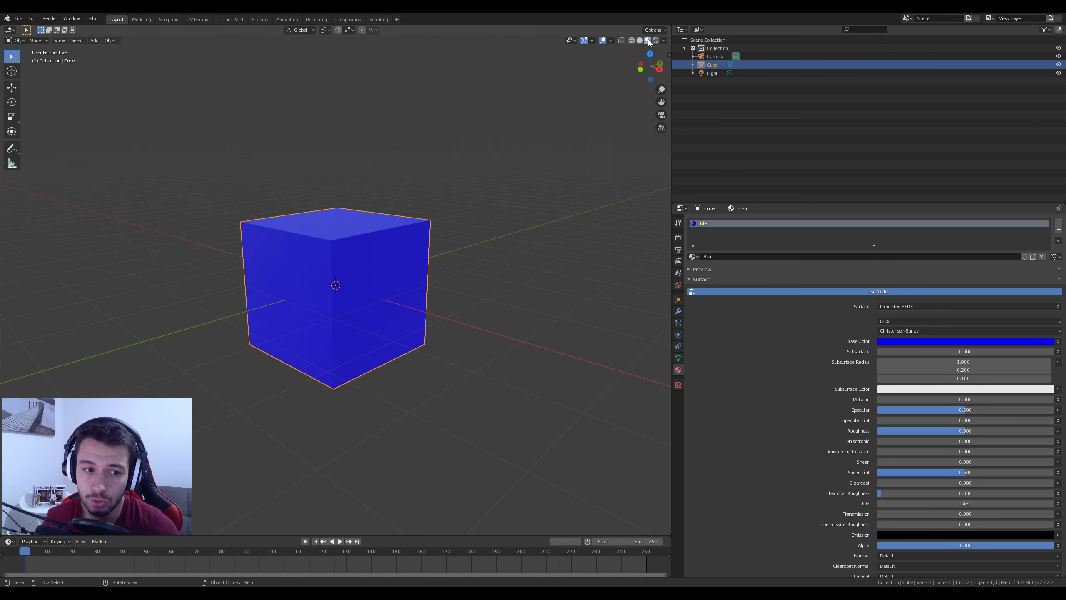
pyautogui.click(655, 41)
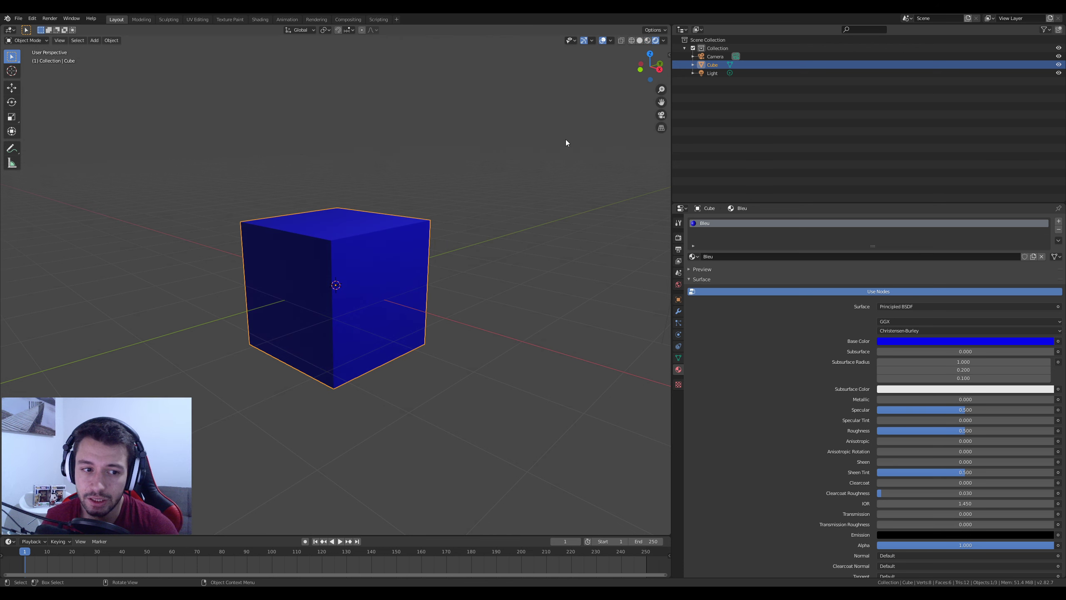
pyautogui.click(647, 40)
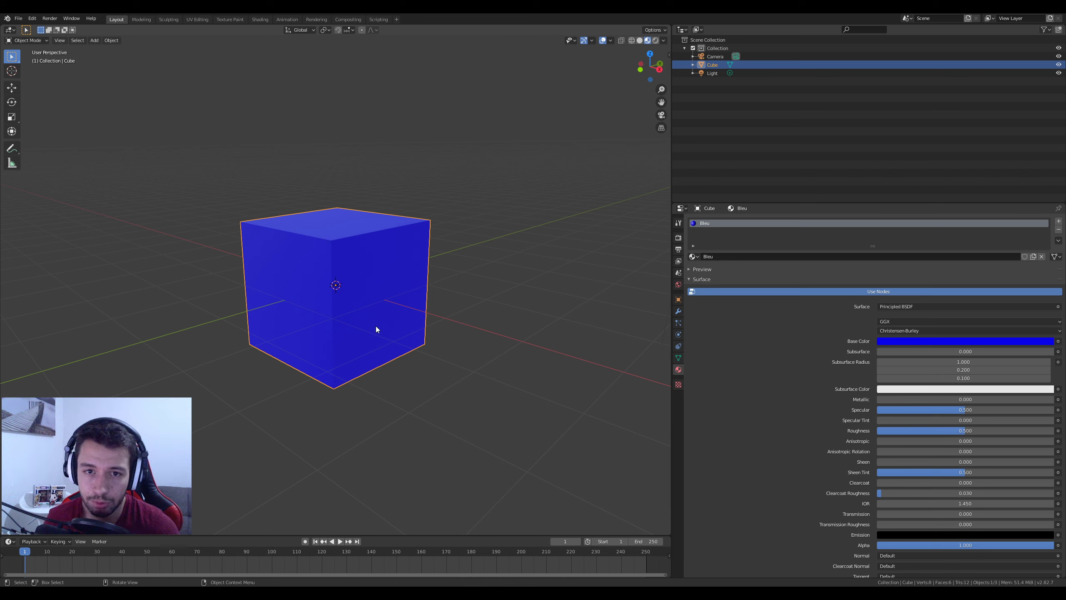
pyautogui.press('z')
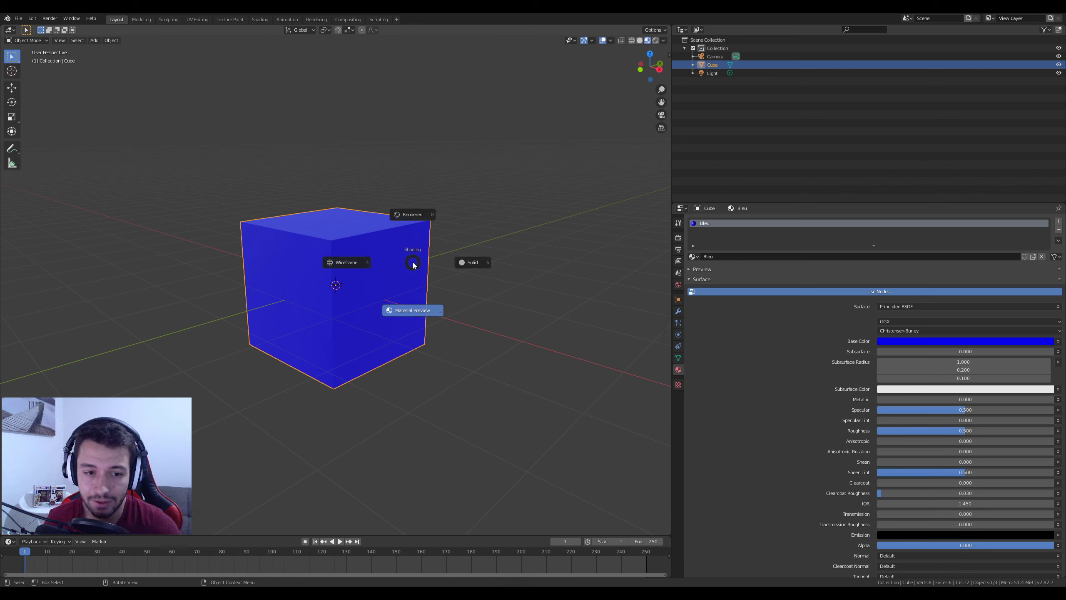
pyautogui.click(414, 309)
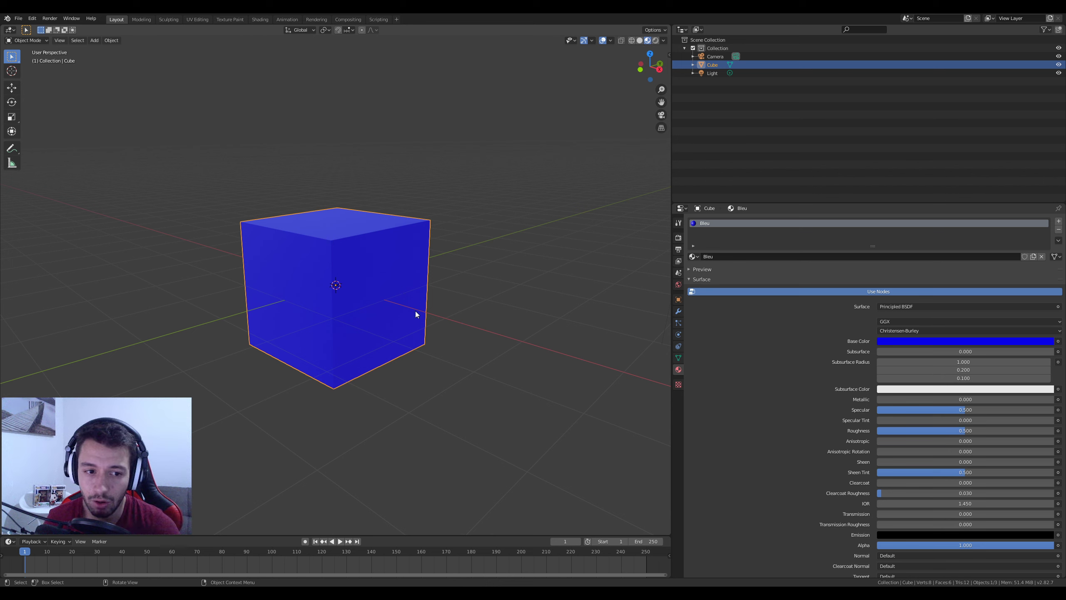
# - Add a second material slot to the cube with a new material named Rouge
pyautogui.scroll(4, 373, 301)
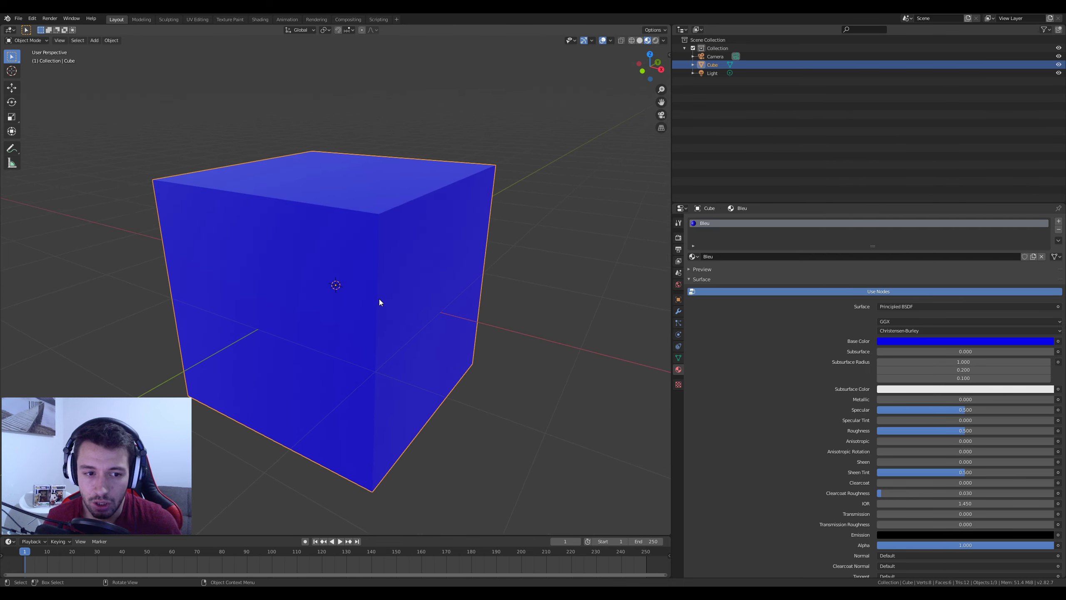
pyautogui.scroll(-3, 379, 298)
pyautogui.moveTo(316, 289); pyautogui.dragTo(349, 307, button='middle')
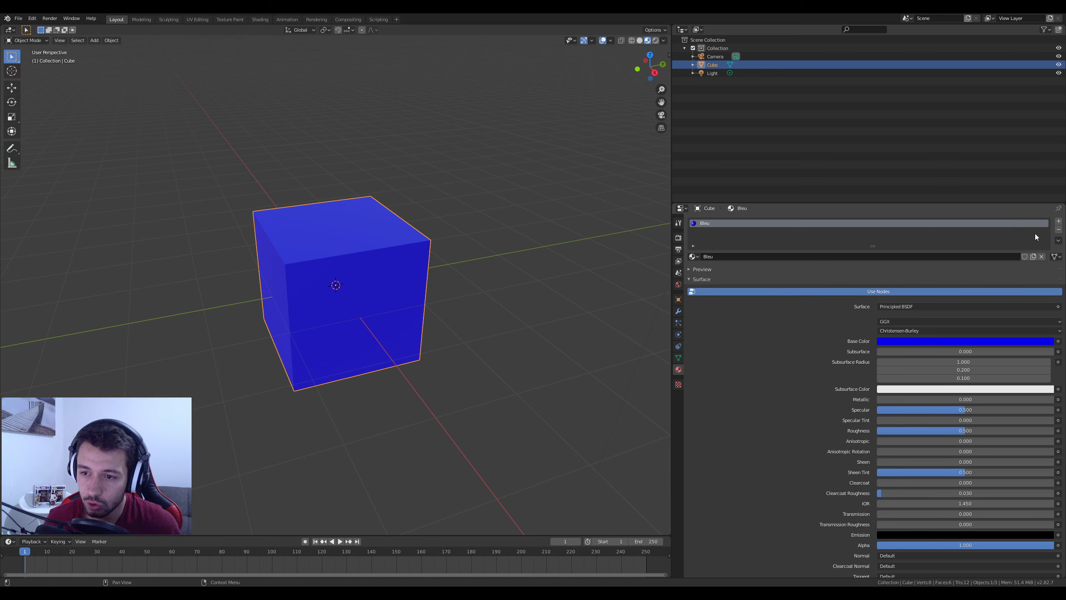
pyautogui.click(1058, 222)
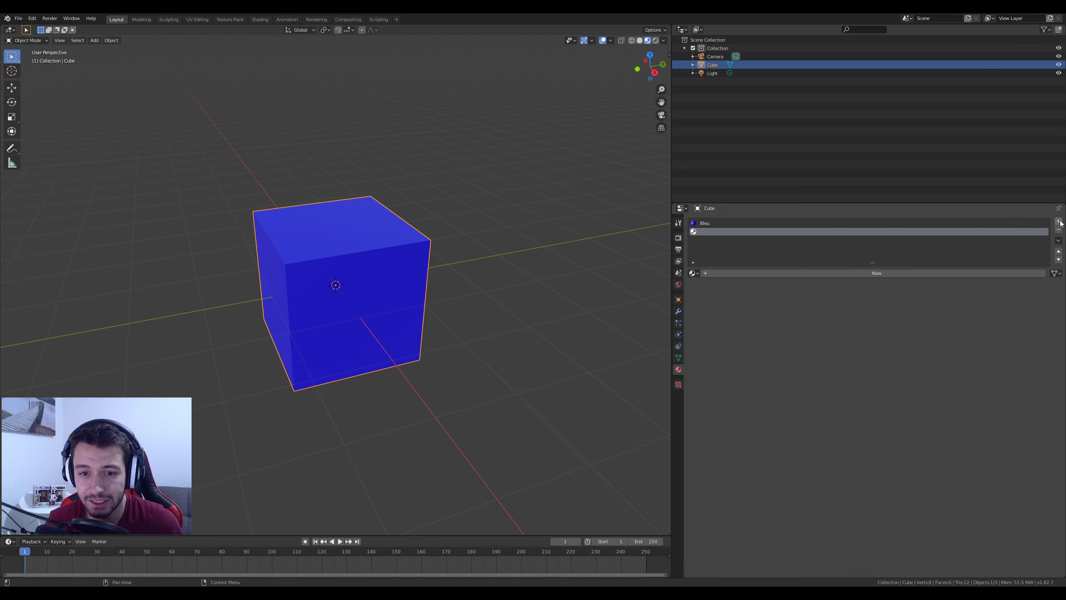
pyautogui.click(692, 273)
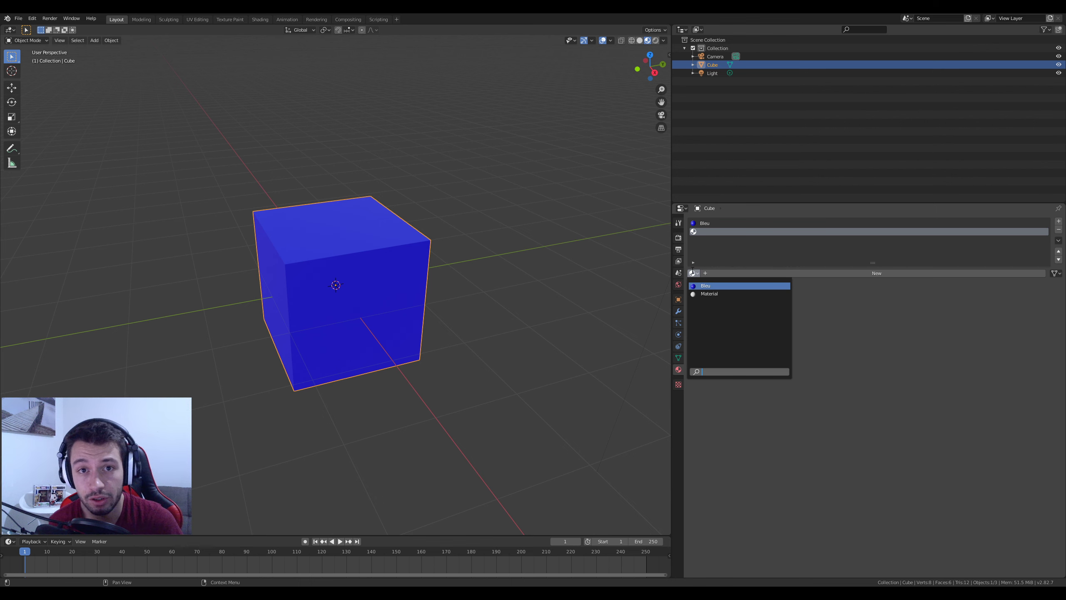
pyautogui.click(865, 273)
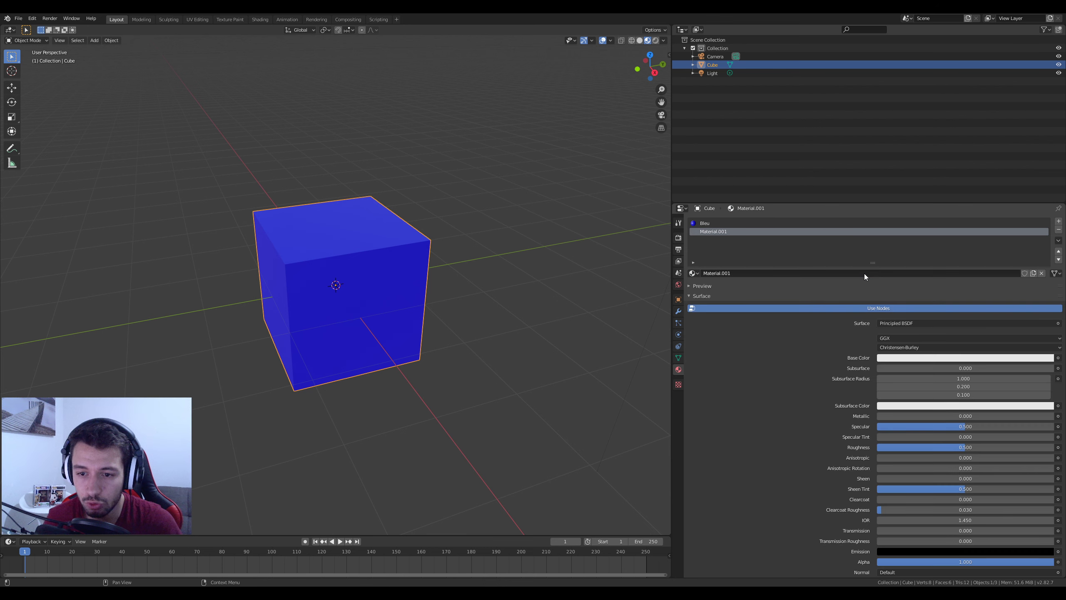
pyautogui.click(772, 273)
pyautogui.write('R')
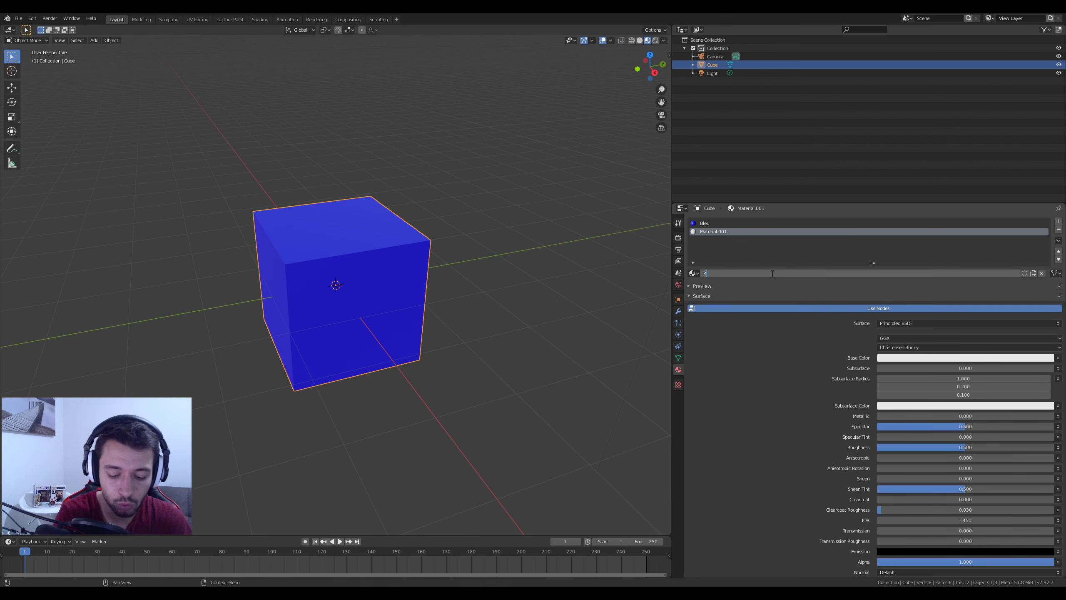
pyautogui.write('ouge')
pyautogui.press('Return')
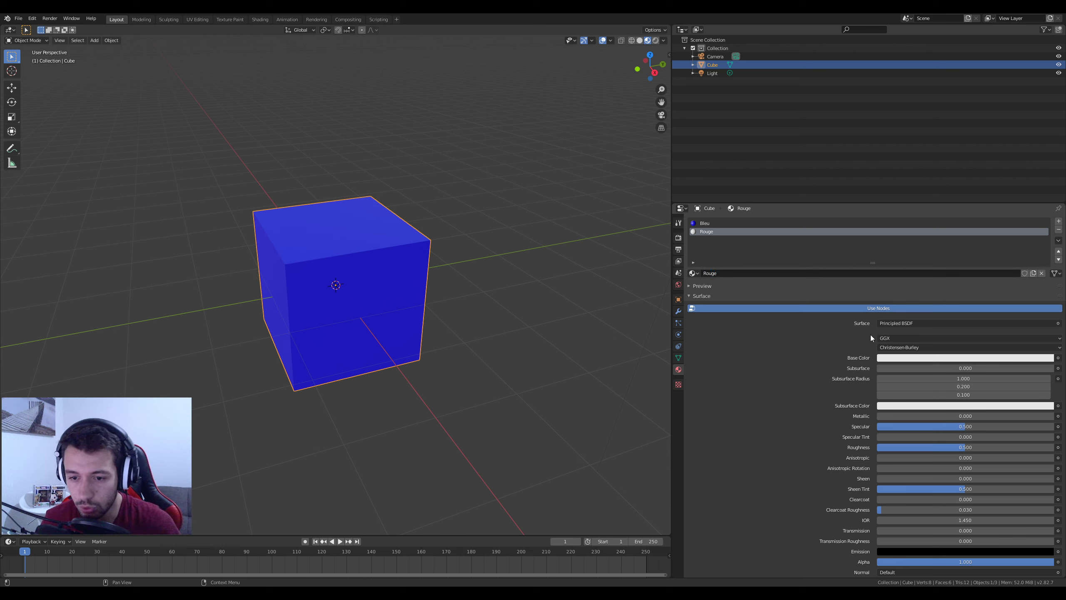
# - Set the base color of the Rouge material to saturated red and show its material preview
pyautogui.click(899, 358)
pyautogui.moveTo(1008, 272); pyautogui.dragTo(1011, 297)
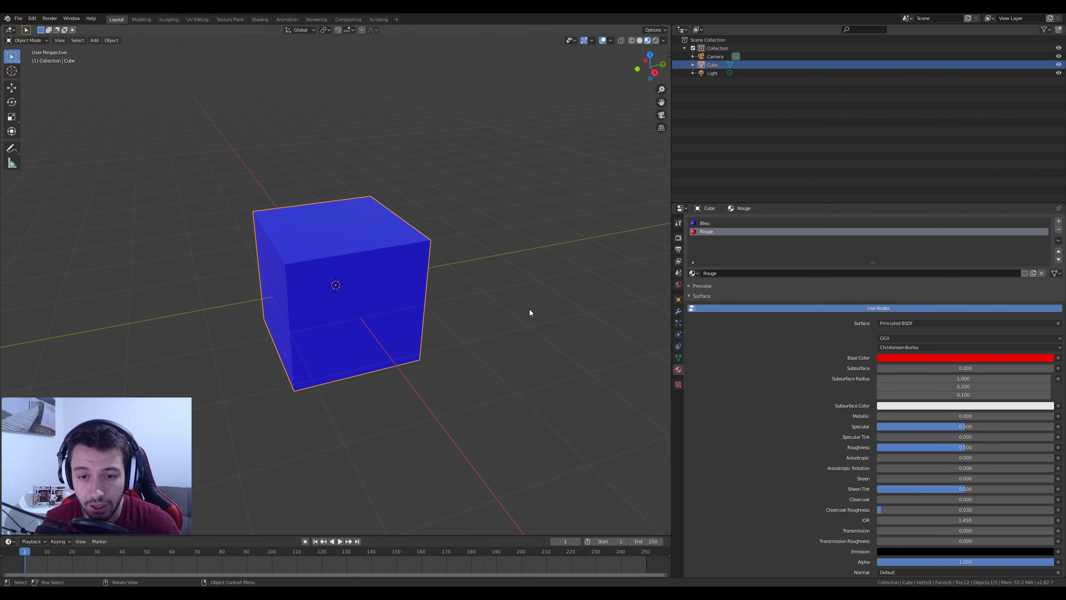
pyautogui.click(690, 286)
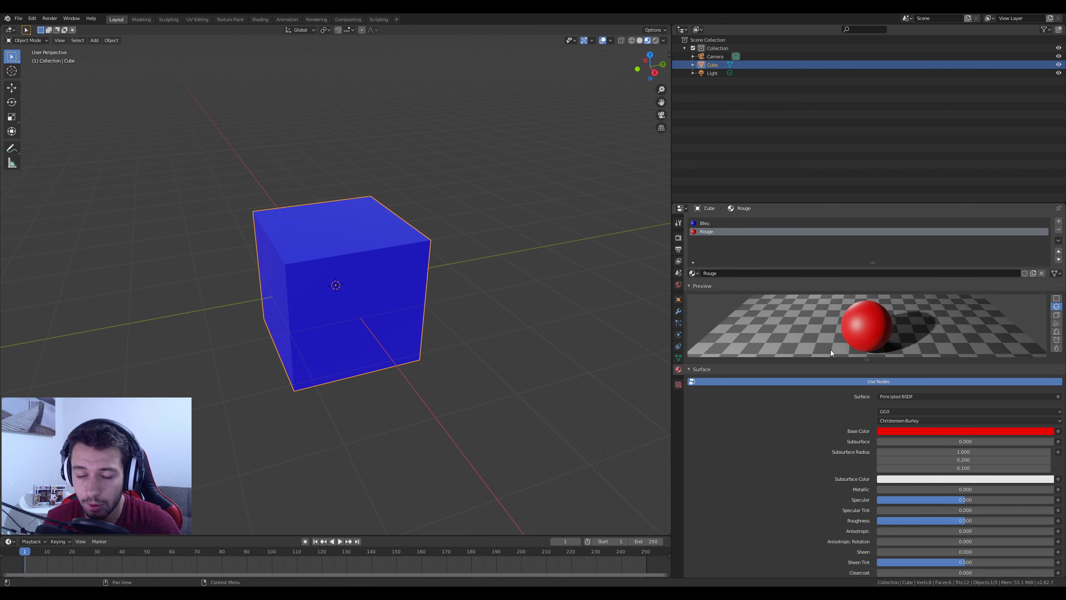
pyautogui.moveTo(294, 331); pyautogui.dragTo(275, 325, button='middle')
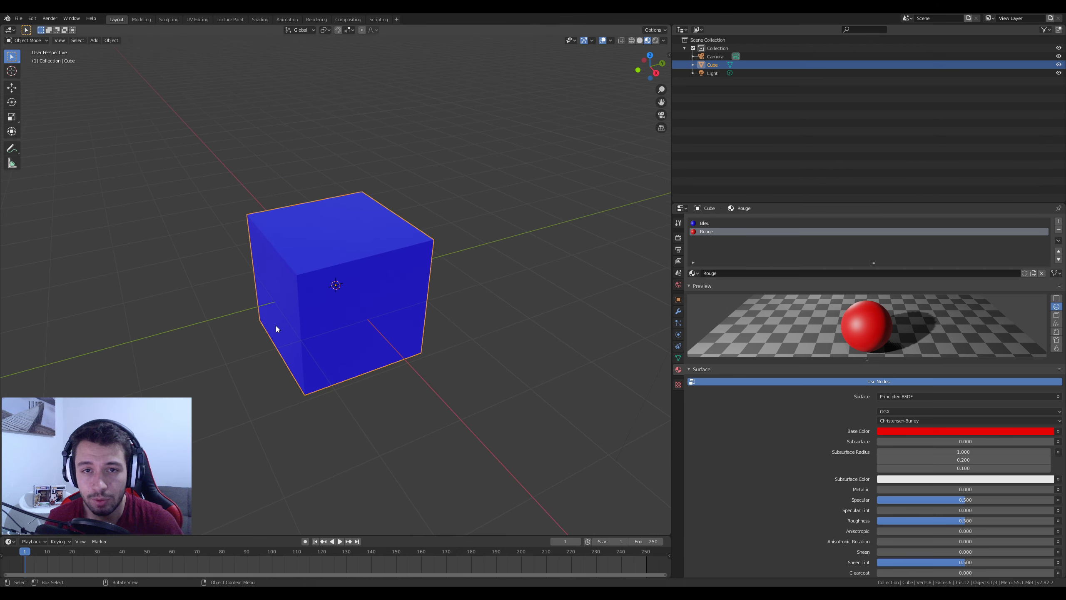
# - Make the Rouge slot active, enter Edit Mode on the cube in face selection and deselect all faces
pyautogui.click(715, 224)
pyautogui.click(718, 231)
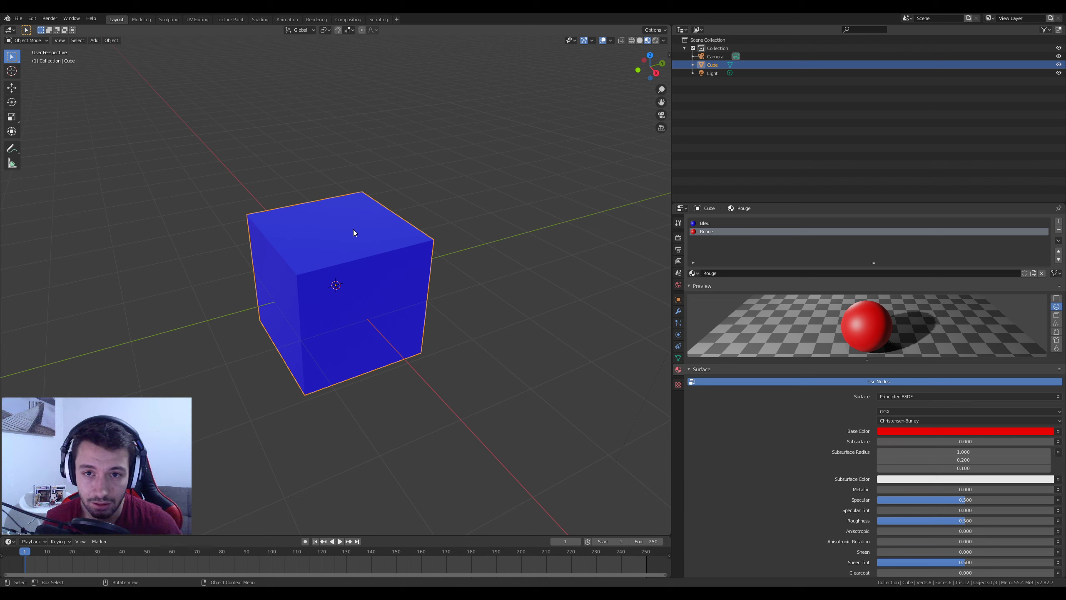
pyautogui.press('Tab')
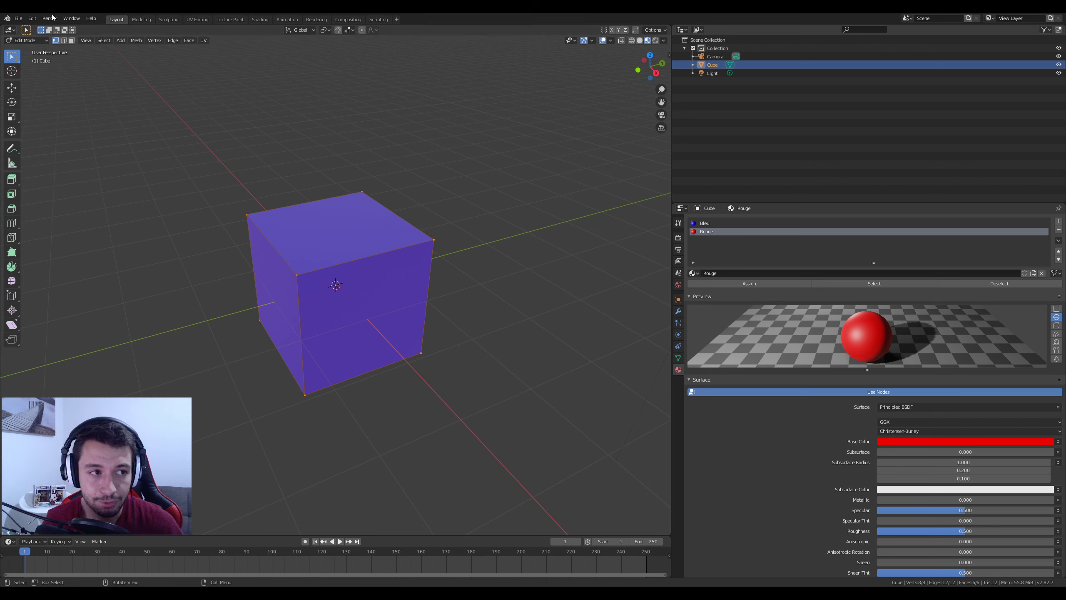
pyautogui.press('3')
pyautogui.hotkey('alt', 'a')
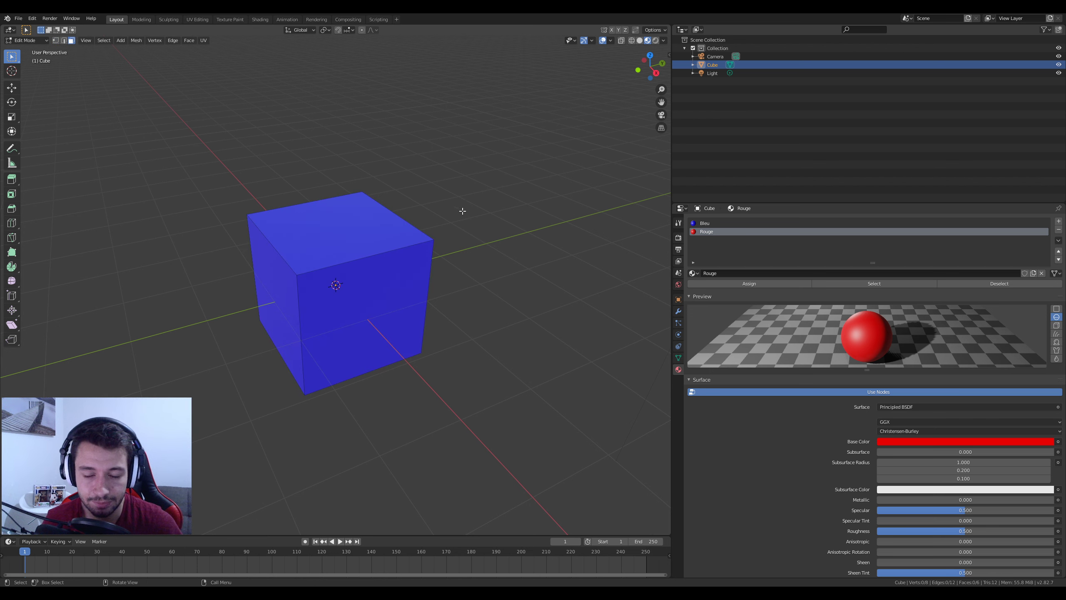
pyautogui.moveTo(454, 291); pyautogui.dragTo(379, 251, button='middle')
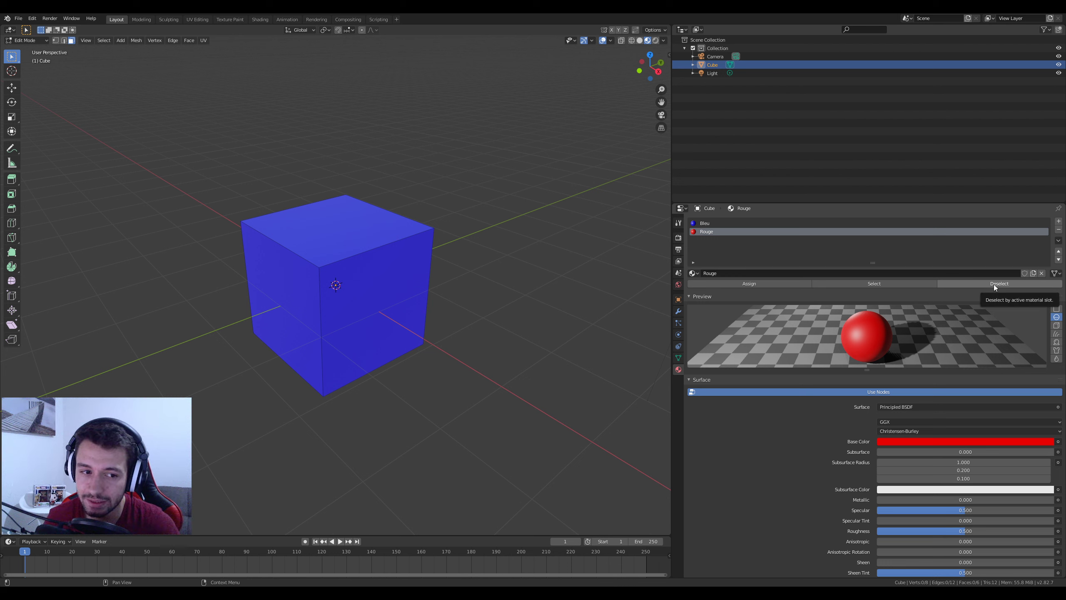
# - Select all cube faces that use the Bleu material, deselect them and make the Rouge slot active
pyautogui.click(728, 224)
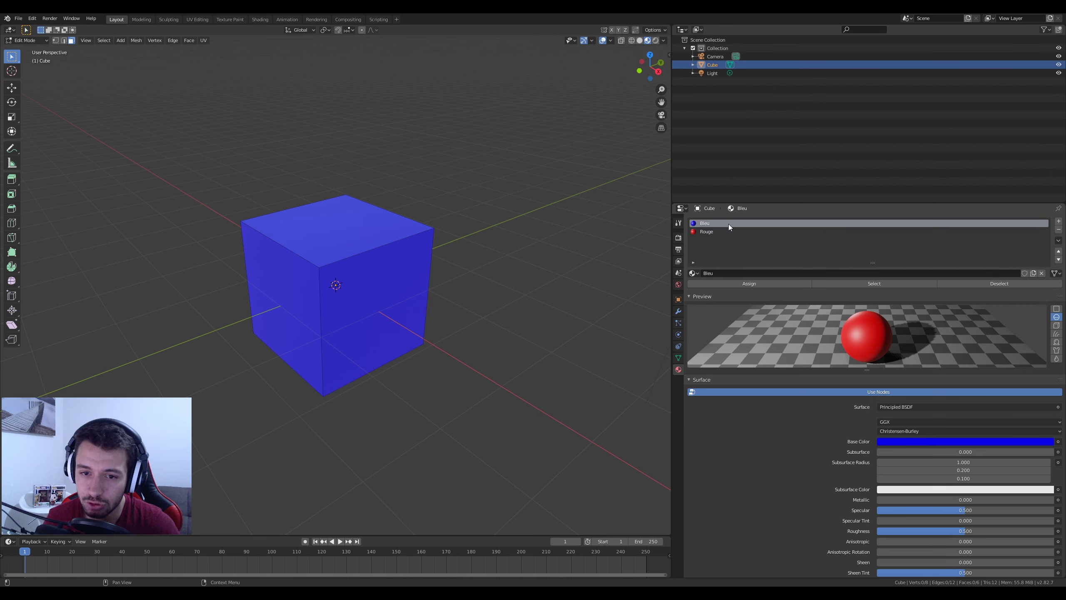
pyautogui.click(868, 284)
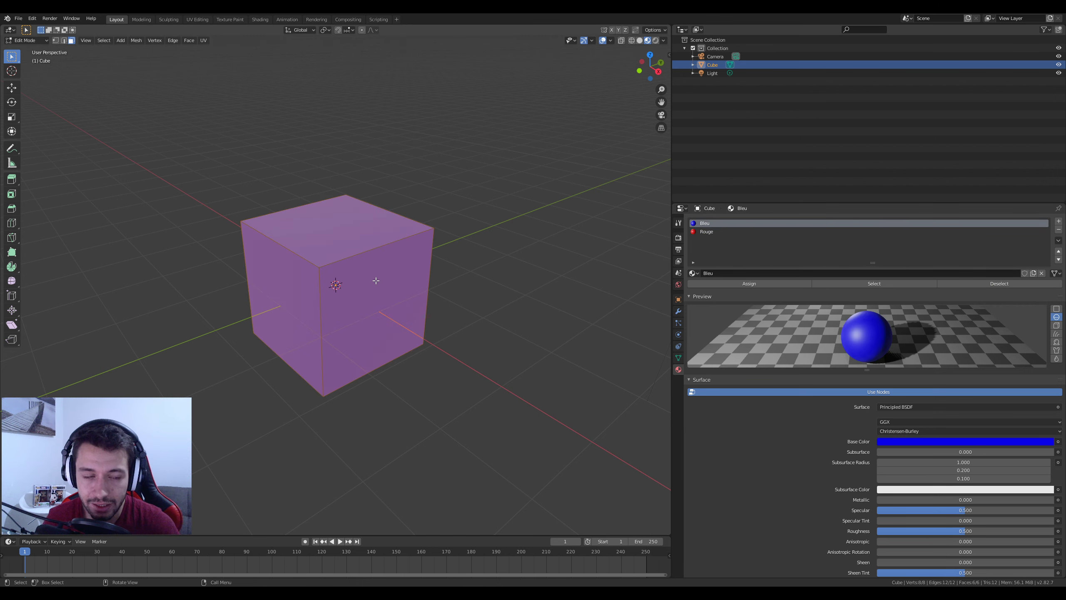
pyautogui.moveTo(375, 280); pyautogui.dragTo(417, 281, button='middle')
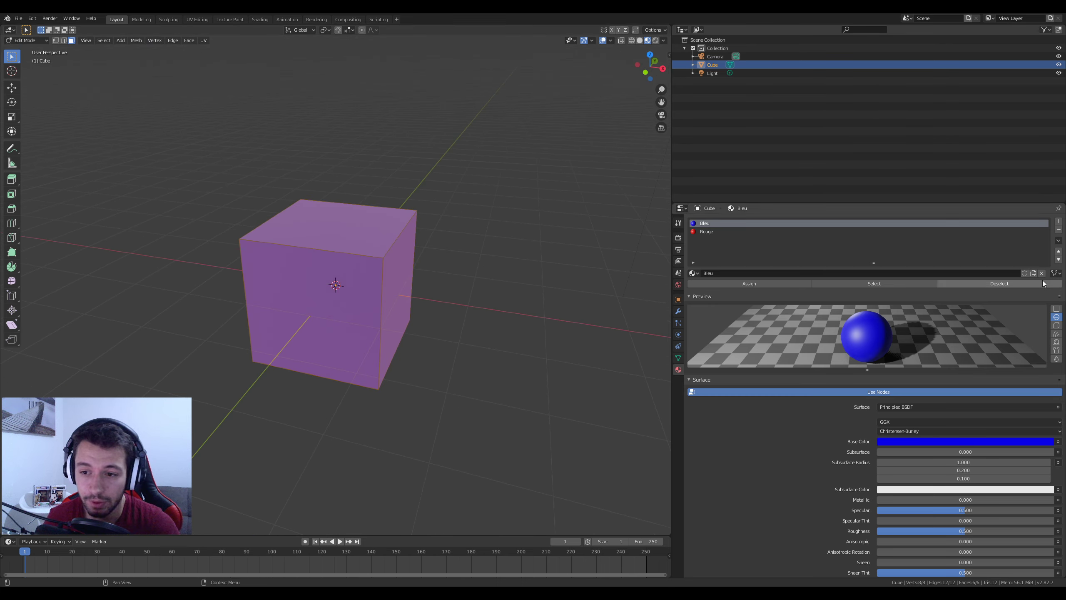
pyautogui.click(1013, 281)
pyautogui.click(716, 232)
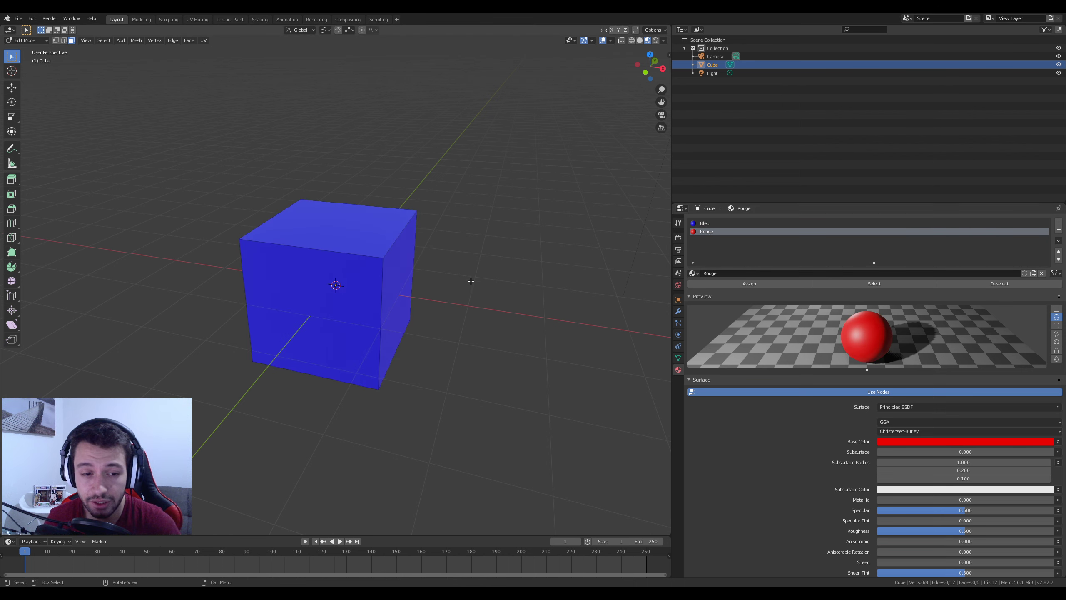
# - Assign the Rouge material to the cube's top face and two side faces, deselect them and return to Object Mode
pyautogui.moveTo(469, 279); pyautogui.dragTo(528, 279, button='middle')
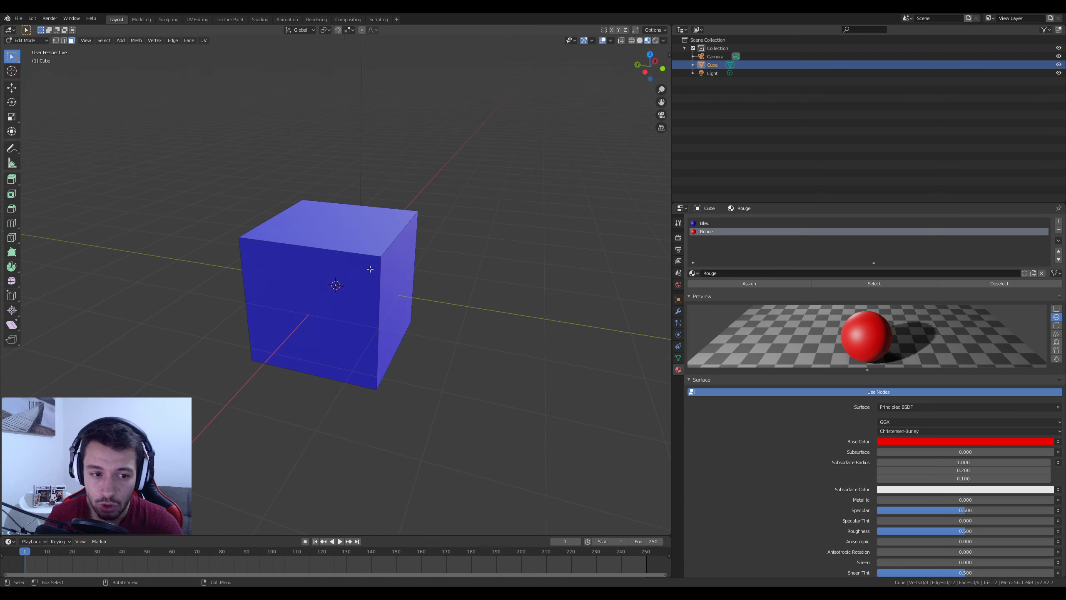
pyautogui.click(319, 302)
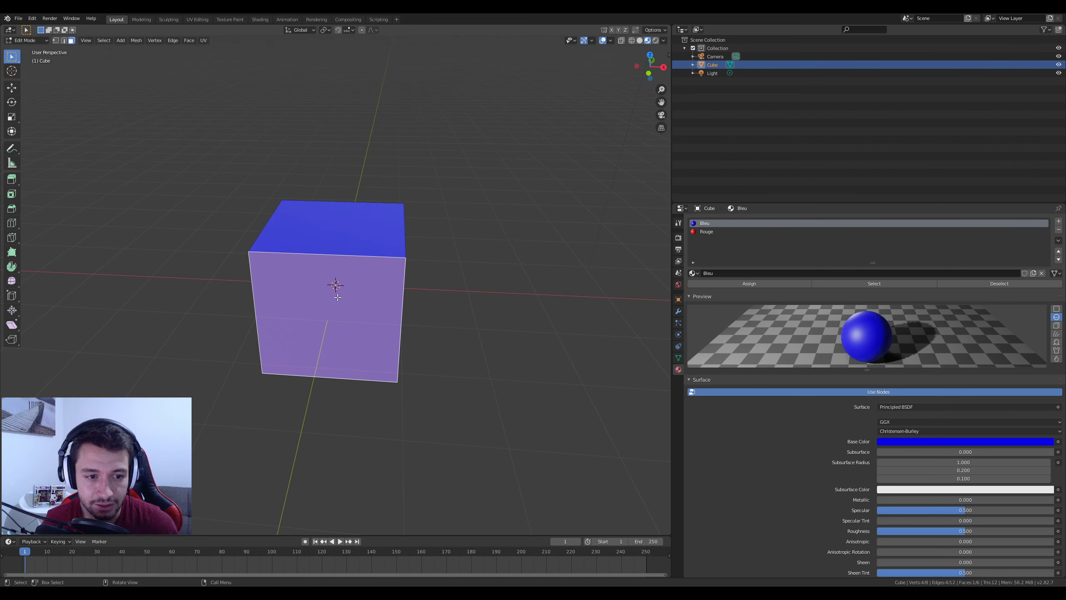
pyautogui.keyDown('shift'); pyautogui.click(331, 235); pyautogui.keyUp('shift')
pyautogui.moveTo(332, 236); pyautogui.dragTo(492, 295, button='middle')
pyautogui.keyDown('shift'); pyautogui.click(352, 289); pyautogui.keyUp('shift')
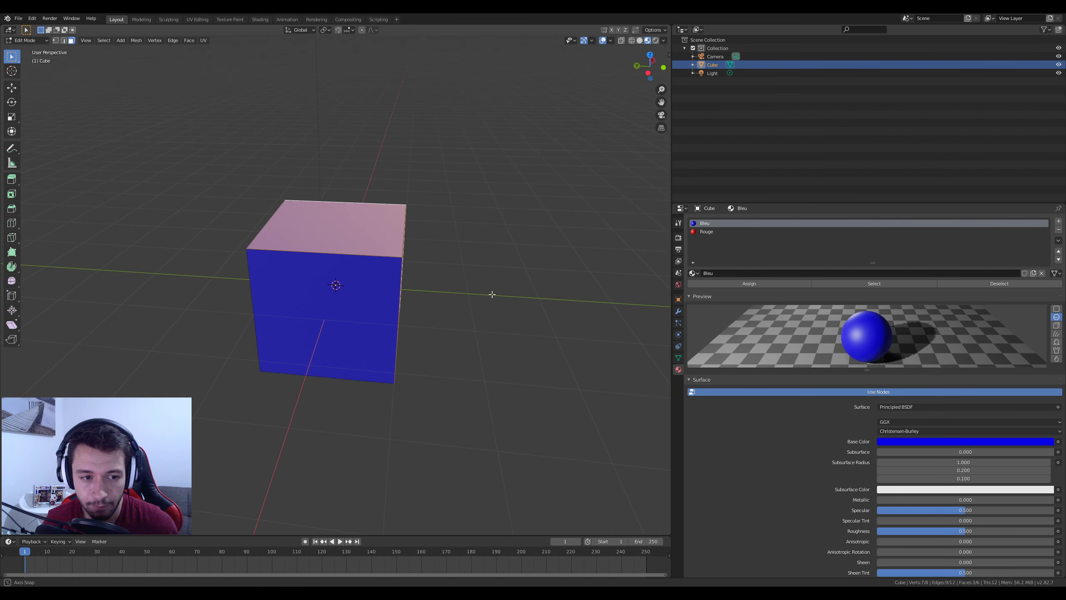
pyautogui.click(711, 232)
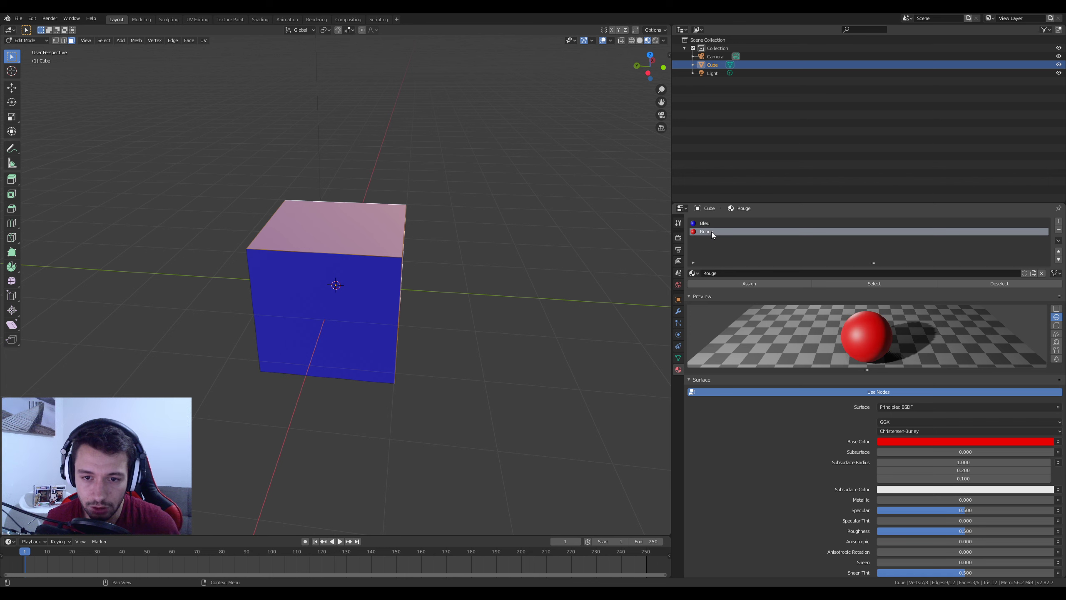
pyautogui.click(735, 284)
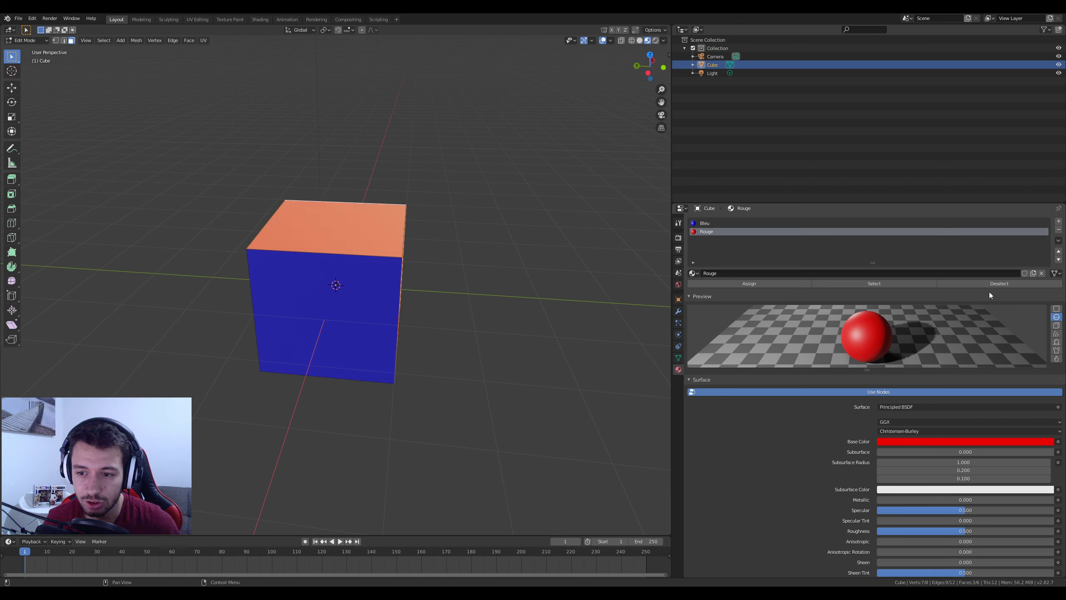
pyautogui.click(1000, 283)
pyautogui.moveTo(482, 278); pyautogui.dragTo(347, 294, button='middle')
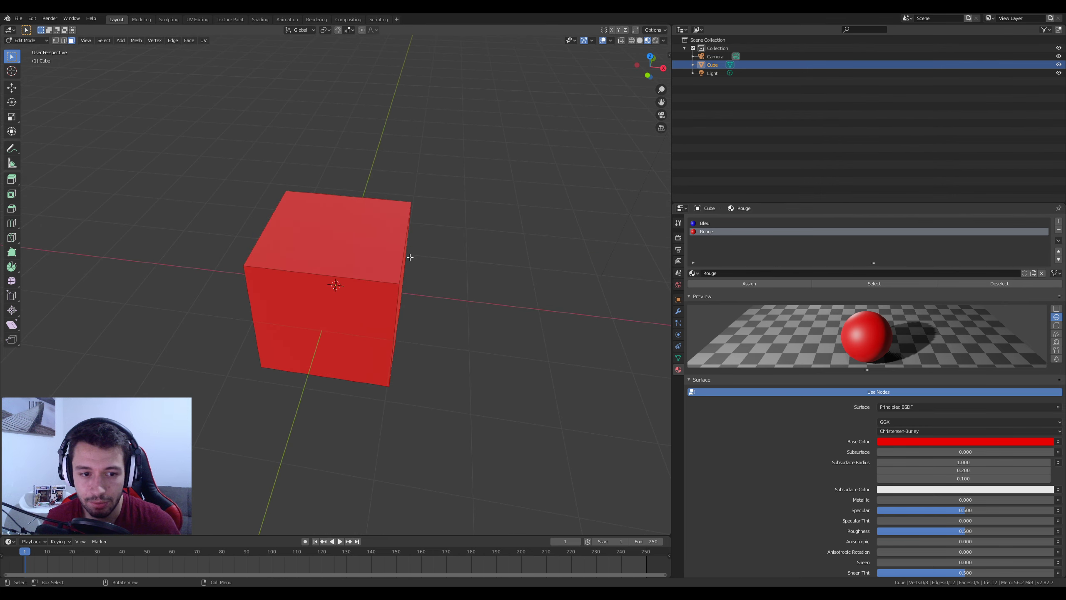
pyautogui.moveTo(411, 257); pyautogui.dragTo(534, 290, button='middle')
pyautogui.press('Tab')
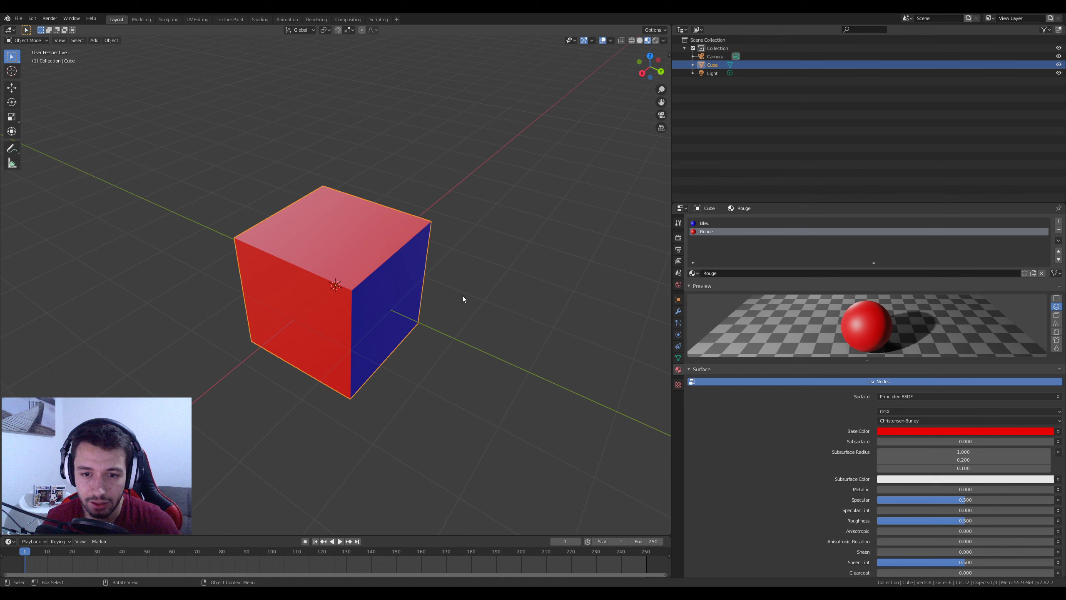
# - Make the Bleu slot active and examine the cube's red and blue faces in Edit Mode and Object Mode
pyautogui.click(704, 223)
pyautogui.moveTo(338, 290); pyautogui.dragTo(410, 307, button='middle')
pyautogui.press('Tab')
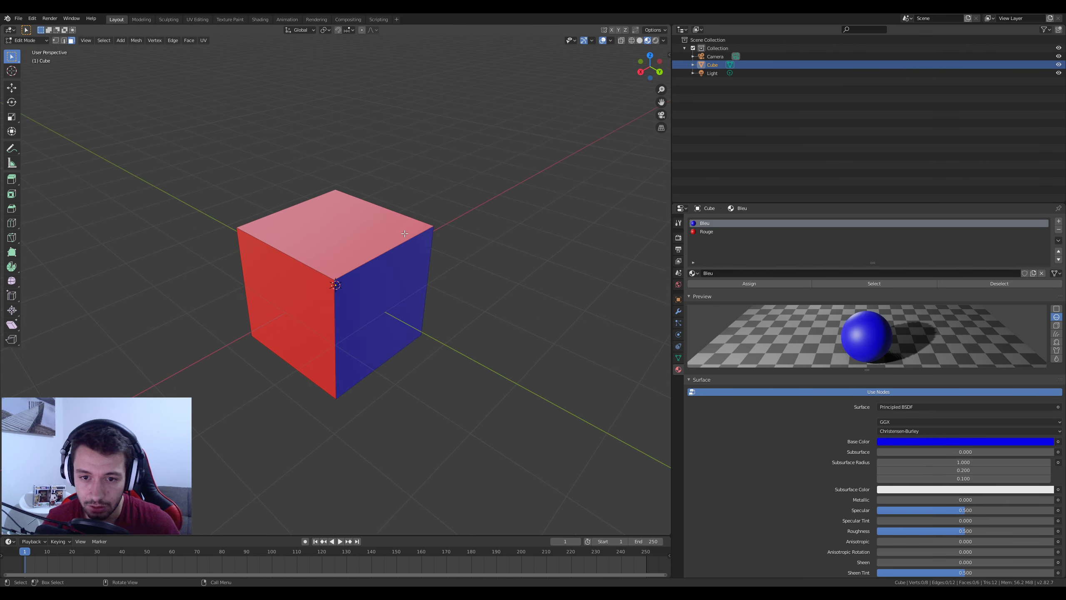
pyautogui.press('Tab')
pyautogui.moveTo(442, 266); pyautogui.dragTo(391, 278, button='middle')
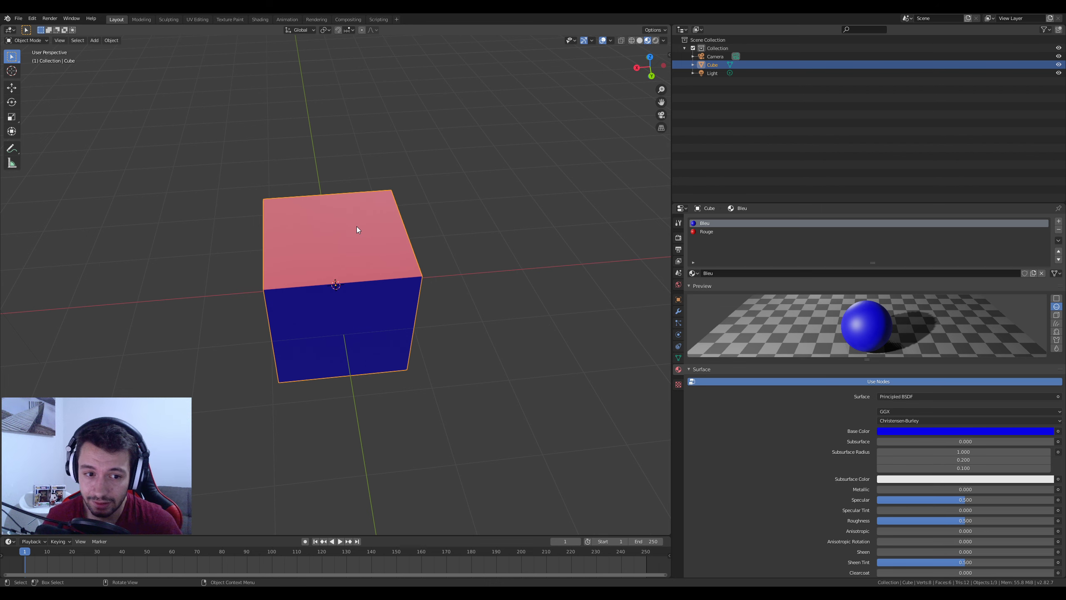
pyautogui.moveTo(493, 356); pyautogui.dragTo(419, 336, button='middle')
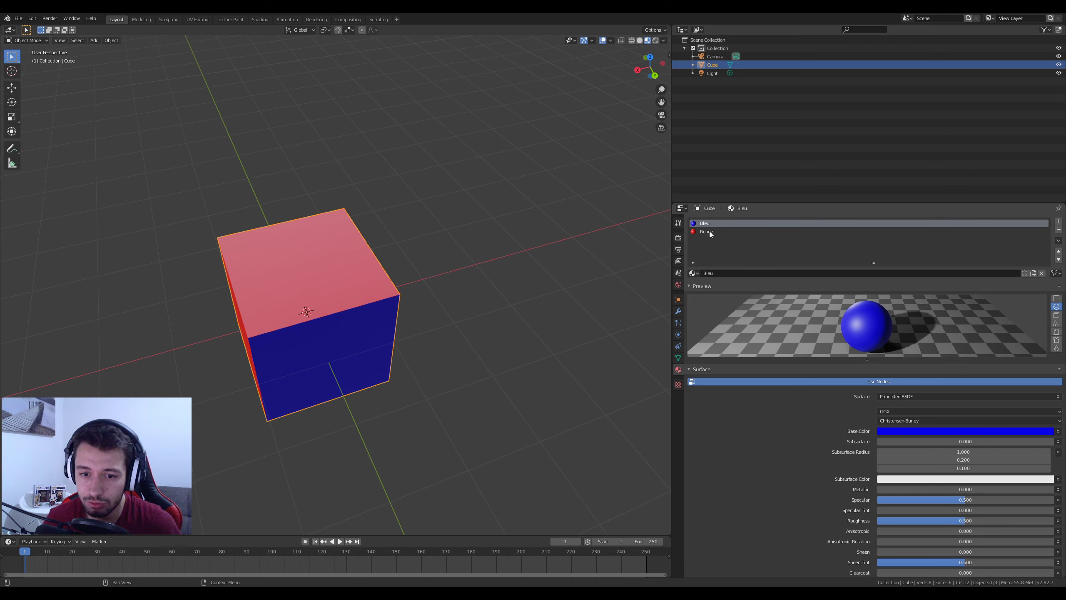
# - Add a UV sphere and move it -5 m along the global X axis, beside the cube
pyautogui.scroll(-3, 425, 358)
pyautogui.hotkey('shift', 'a')
pyautogui.moveTo(428, 355)
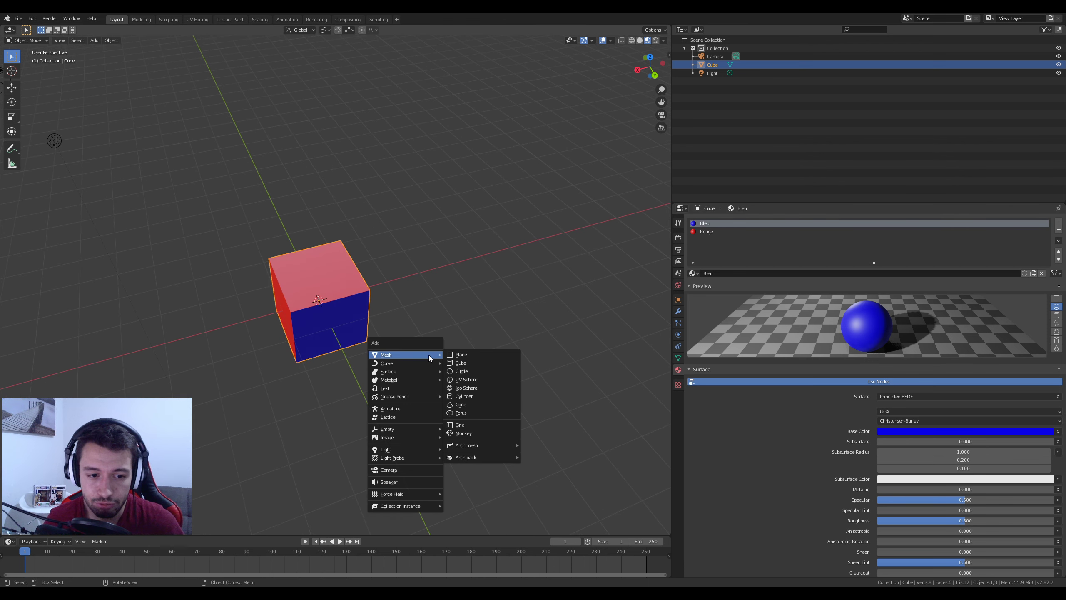
pyautogui.click(490, 379)
pyautogui.press('g')
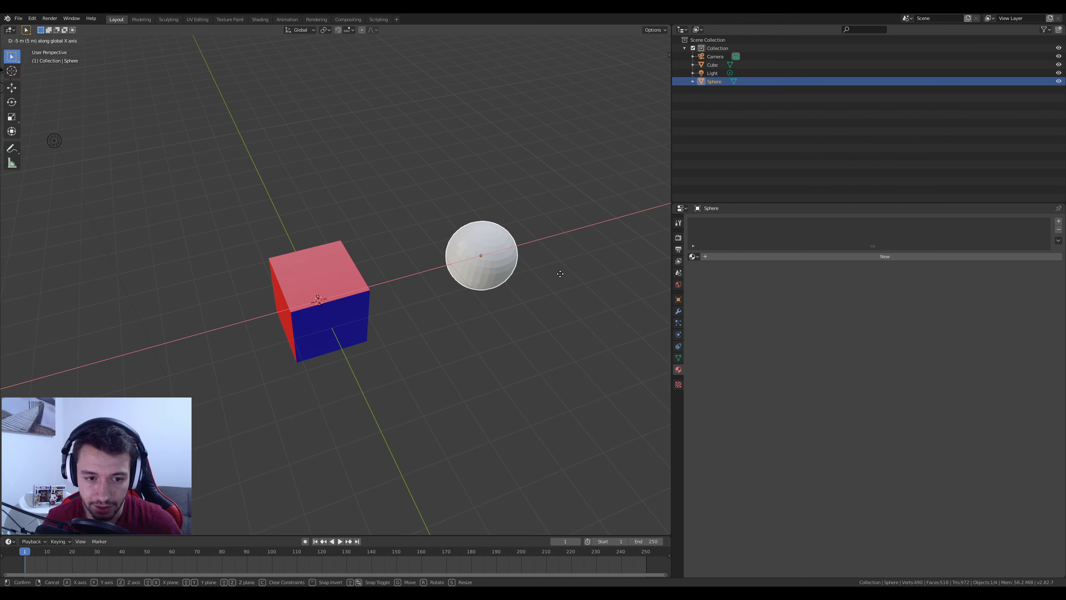
pyautogui.click(560, 273)
# - Give the sphere the existing Bleu material
pyautogui.press('KP_Decimal')
pyautogui.scroll(-9, 552, 258)
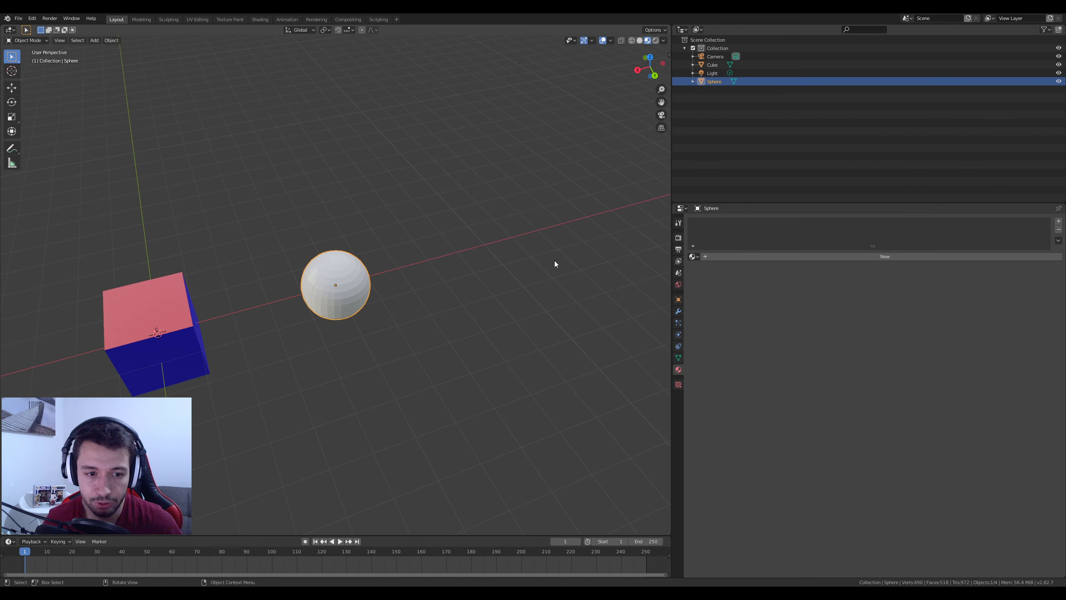
pyautogui.moveTo(554, 260); pyautogui.dragTo(480, 291, button='middle')
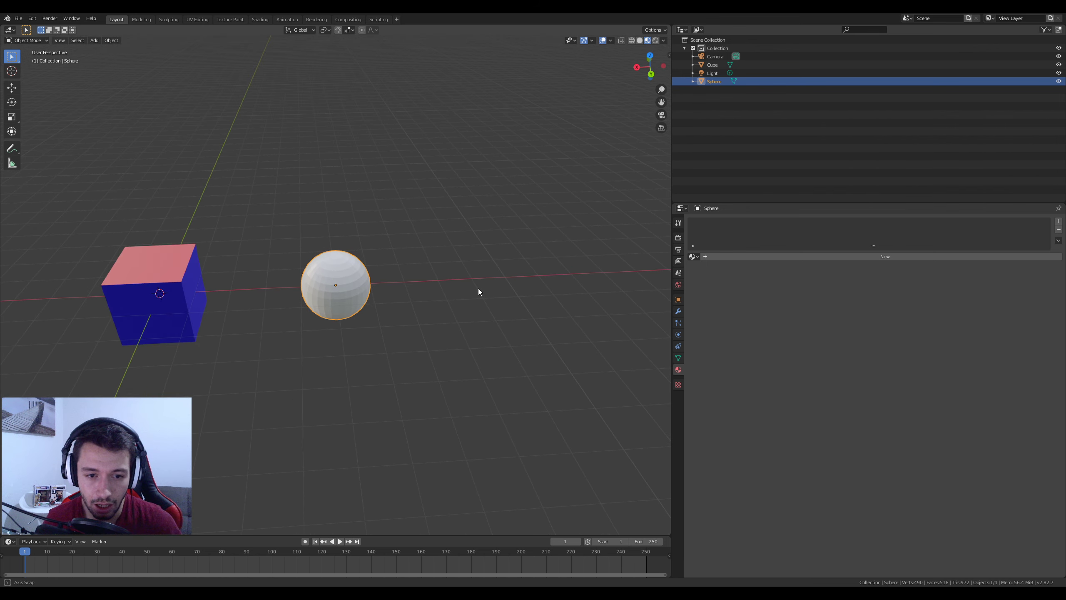
pyautogui.click(692, 257)
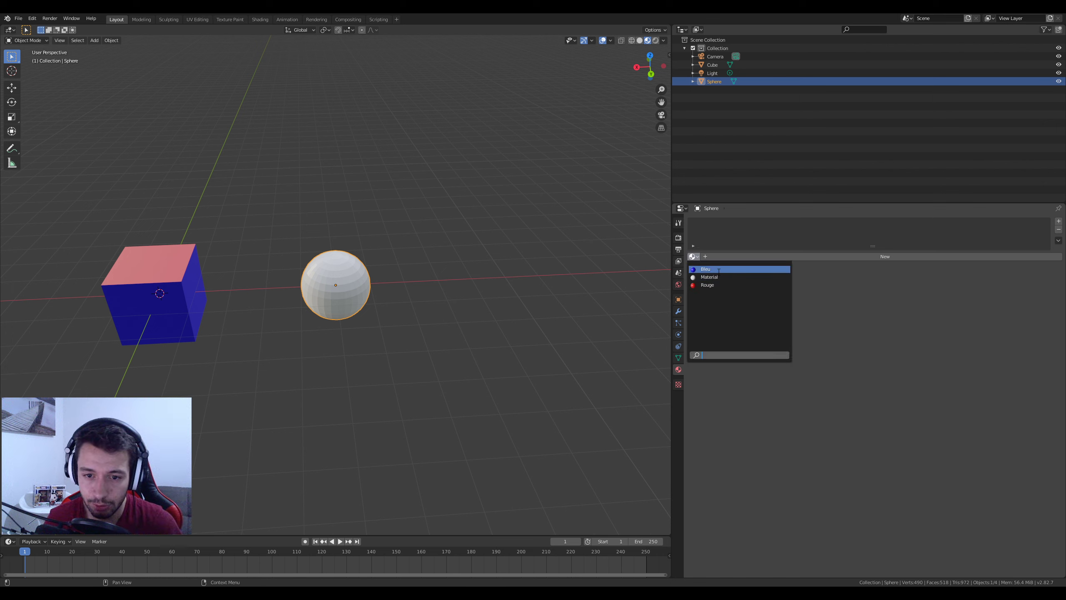
pyautogui.click(707, 269)
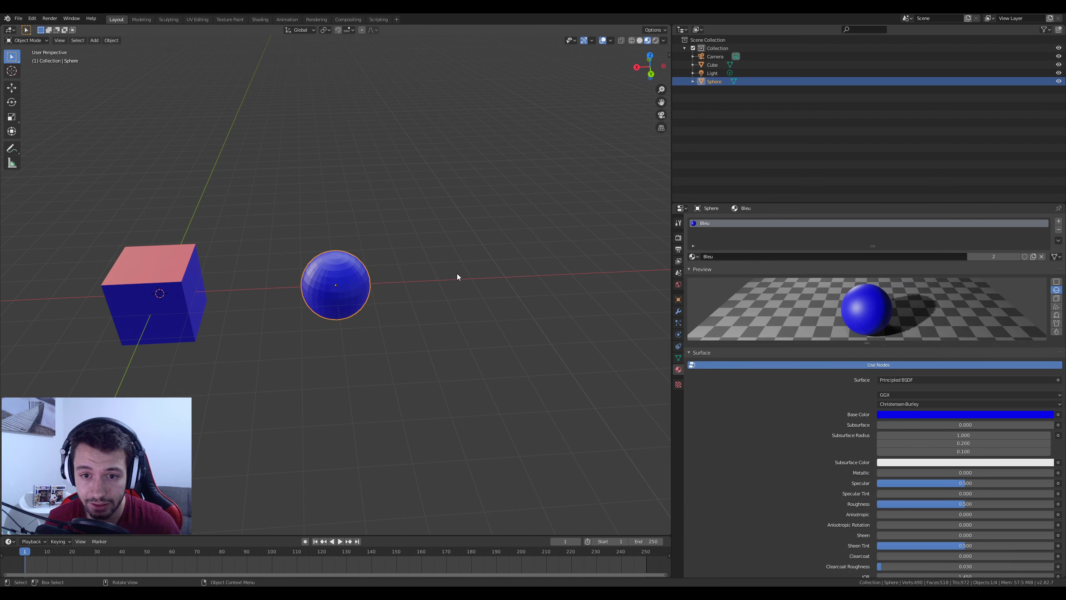
# - Select every other horizontal face loop of the sphere in Edit Mode, from near the top pole to the underside
pyautogui.press('KP_Decimal')
pyautogui.press('Tab')
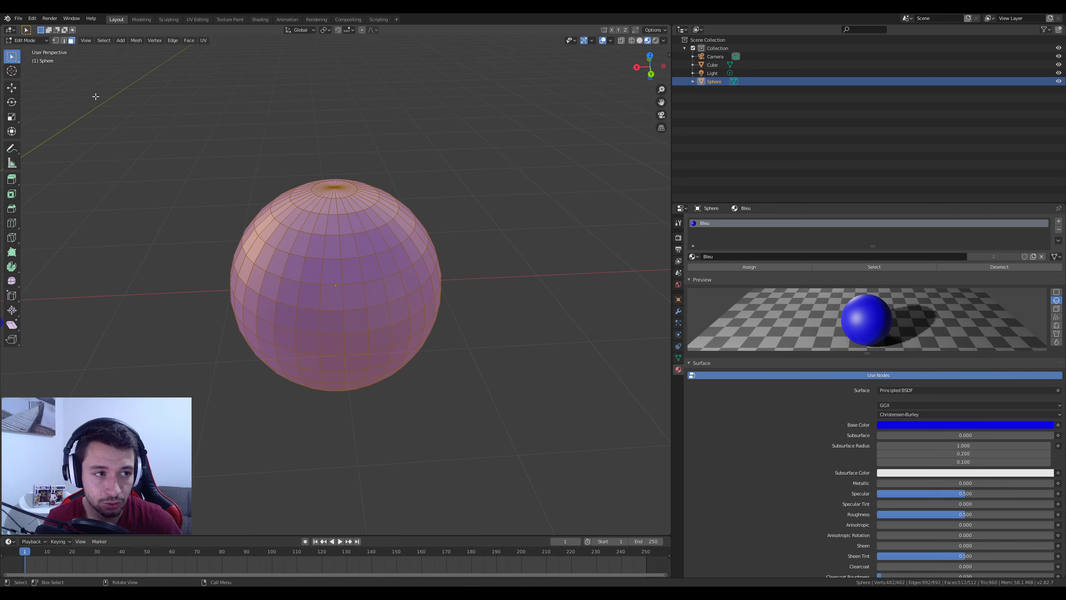
pyautogui.keyDown('alt'); pyautogui.click(362, 296); pyautogui.keyUp('alt')
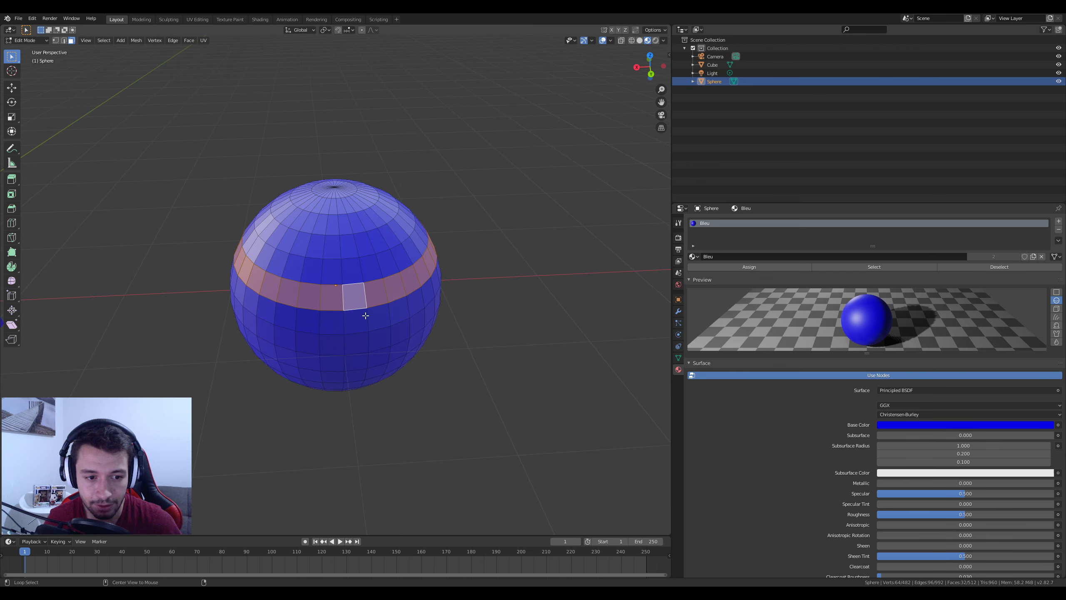
pyautogui.keyDown('alt'); pyautogui.keyDown('shift'); pyautogui.click(370, 341); pyautogui.keyUp('shift'); pyautogui.keyUp('alt')
pyautogui.keyDown('alt'); pyautogui.keyDown('shift'); pyautogui.click(354, 246); pyautogui.keyUp('shift'); pyautogui.keyUp('alt')
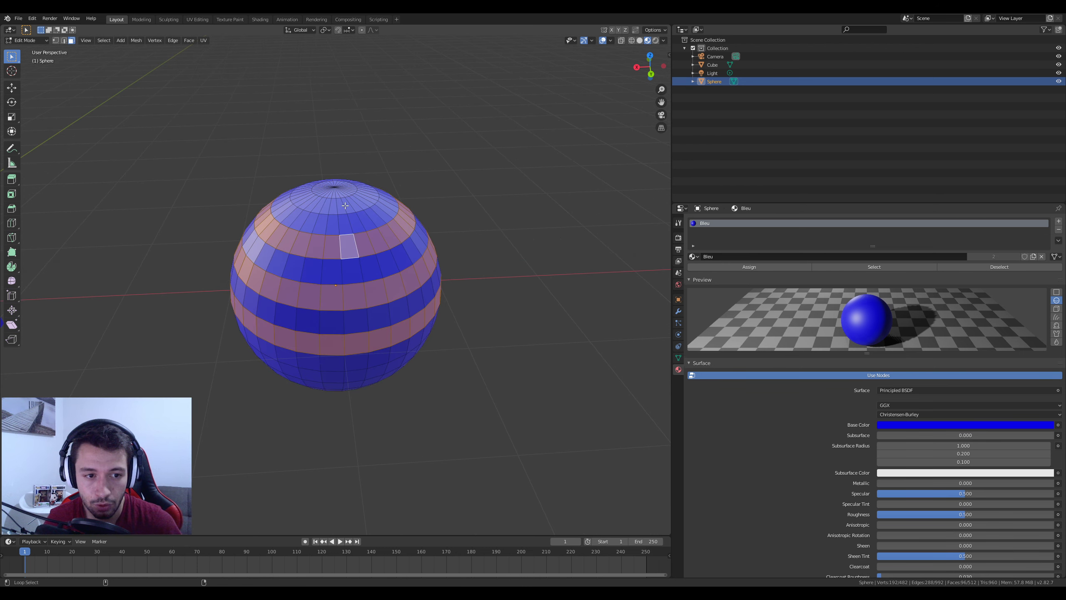
pyautogui.keyDown('alt'); pyautogui.keyDown('shift'); pyautogui.click(345, 205); pyautogui.keyUp('shift'); pyautogui.keyUp('alt')
pyautogui.moveTo(344, 205); pyautogui.dragTo(357, 309, button='middle')
pyautogui.keyDown('alt'); pyautogui.keyDown('shift'); pyautogui.click(357, 312); pyautogui.keyUp('shift'); pyautogui.keyUp('alt')
pyautogui.keyDown('alt'); pyautogui.keyDown('shift'); pyautogui.click(356, 355); pyautogui.keyUp('shift'); pyautogui.keyUp('alt')
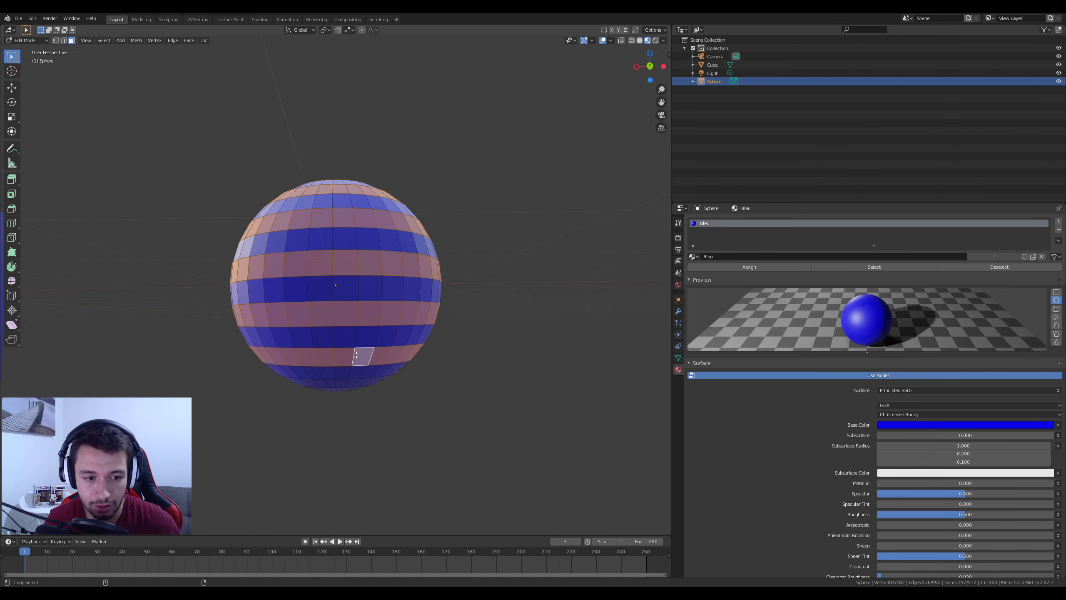
pyautogui.keyDown('alt'); pyautogui.keyDown('shift'); pyautogui.click(348, 383); pyautogui.keyUp('shift'); pyautogui.keyUp('alt')
pyautogui.moveTo(348, 383); pyautogui.dragTo(351, 419, button='middle')
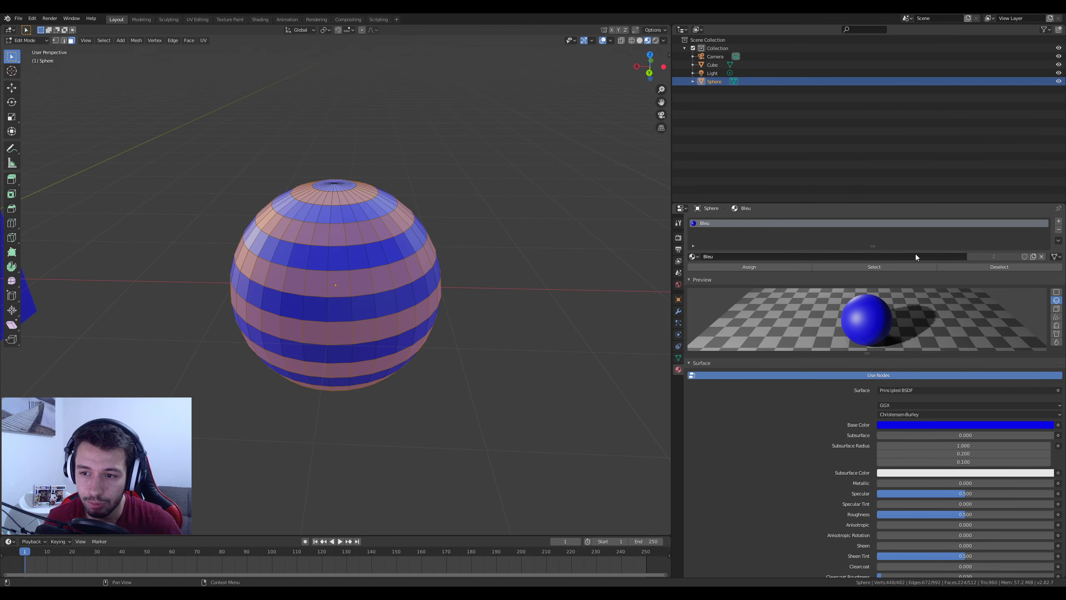
# - Add a second material slot with the existing Rouge material, assign it to the selected bands and return to Object Mode
pyautogui.click(1057, 221)
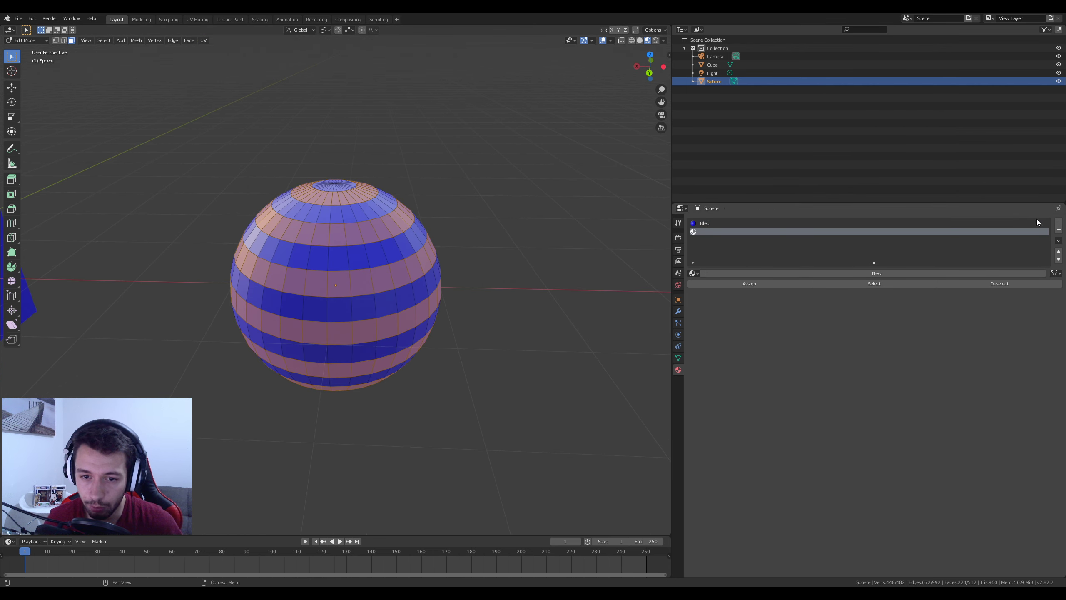
pyautogui.click(694, 272)
pyautogui.click(716, 301)
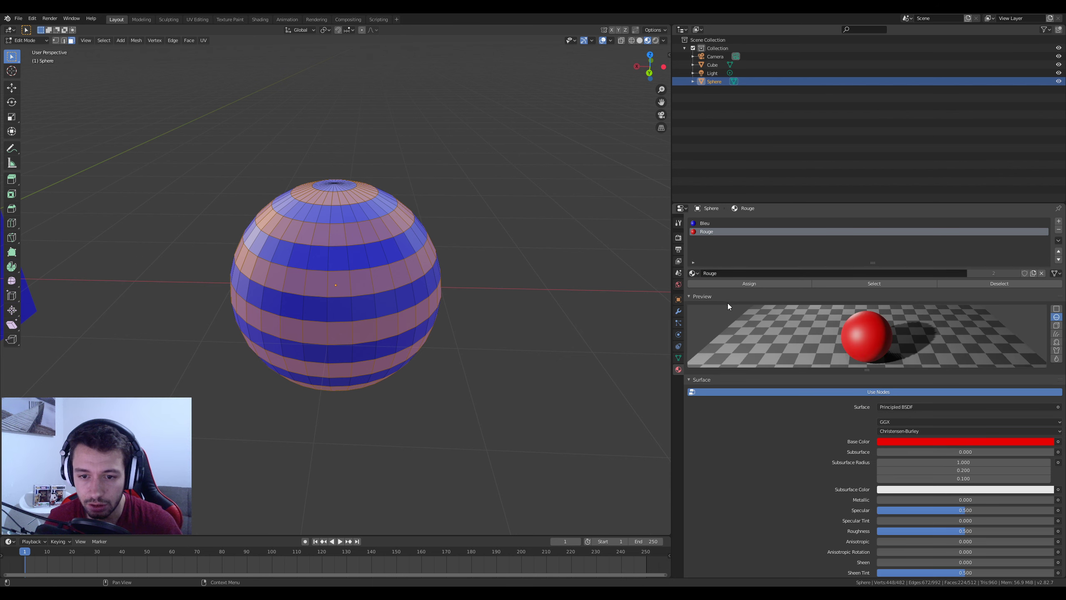
pyautogui.click(756, 285)
pyautogui.press('Tab')
# - Apply Shade Smooth to the striped sphere and view the result from above
pyautogui.scroll(-2, 365, 317)
pyautogui.rightClick(348, 275)
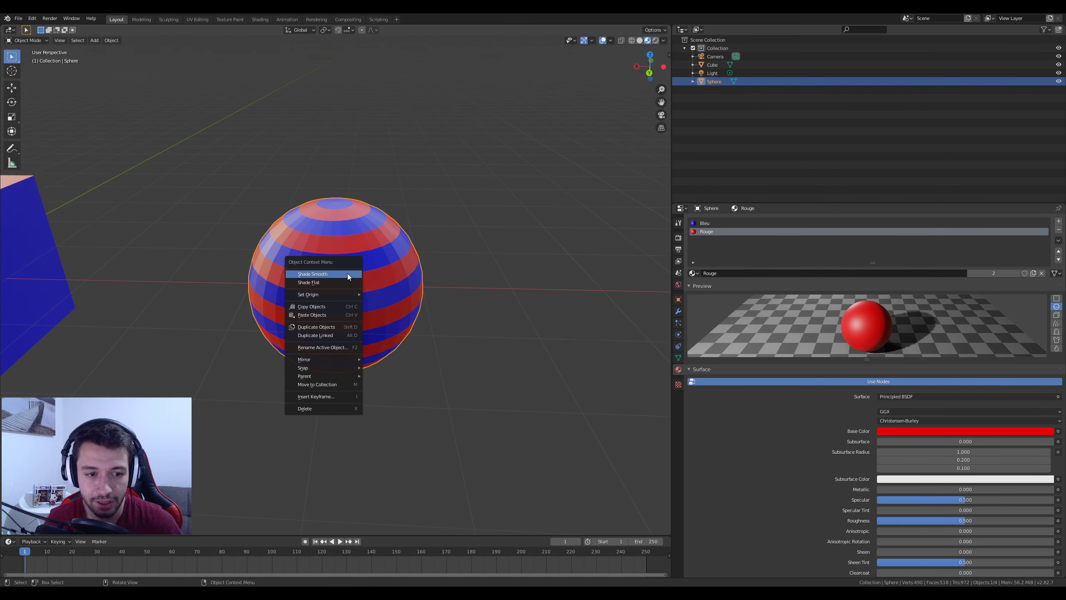
pyautogui.click(347, 273)
pyautogui.moveTo(350, 278); pyautogui.dragTo(375, 276, button='middle')
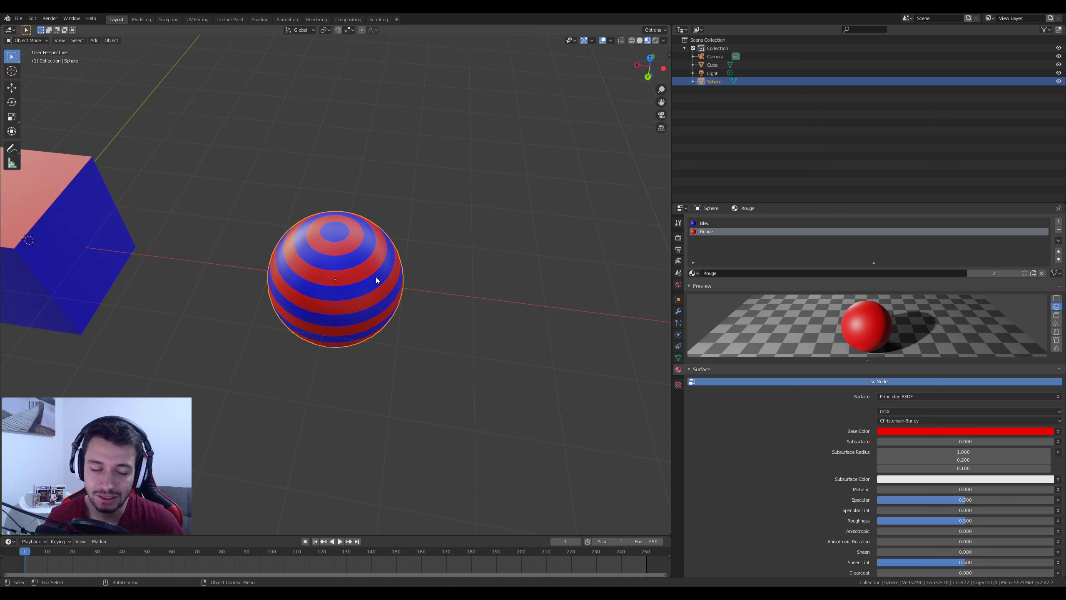